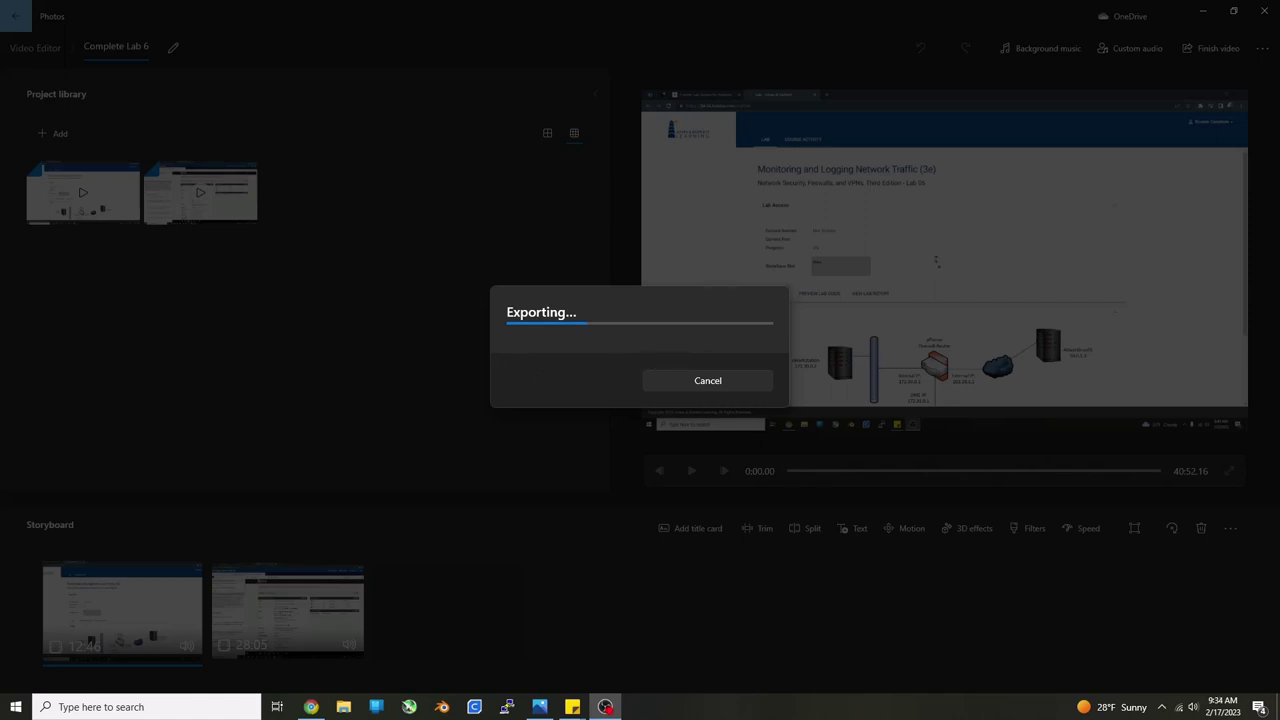
Search 'troubleshoot' and go to the Additional troubleshooters list in Troubleshoot settings
{"action": "left_click", "coordinate": [111, 707]}
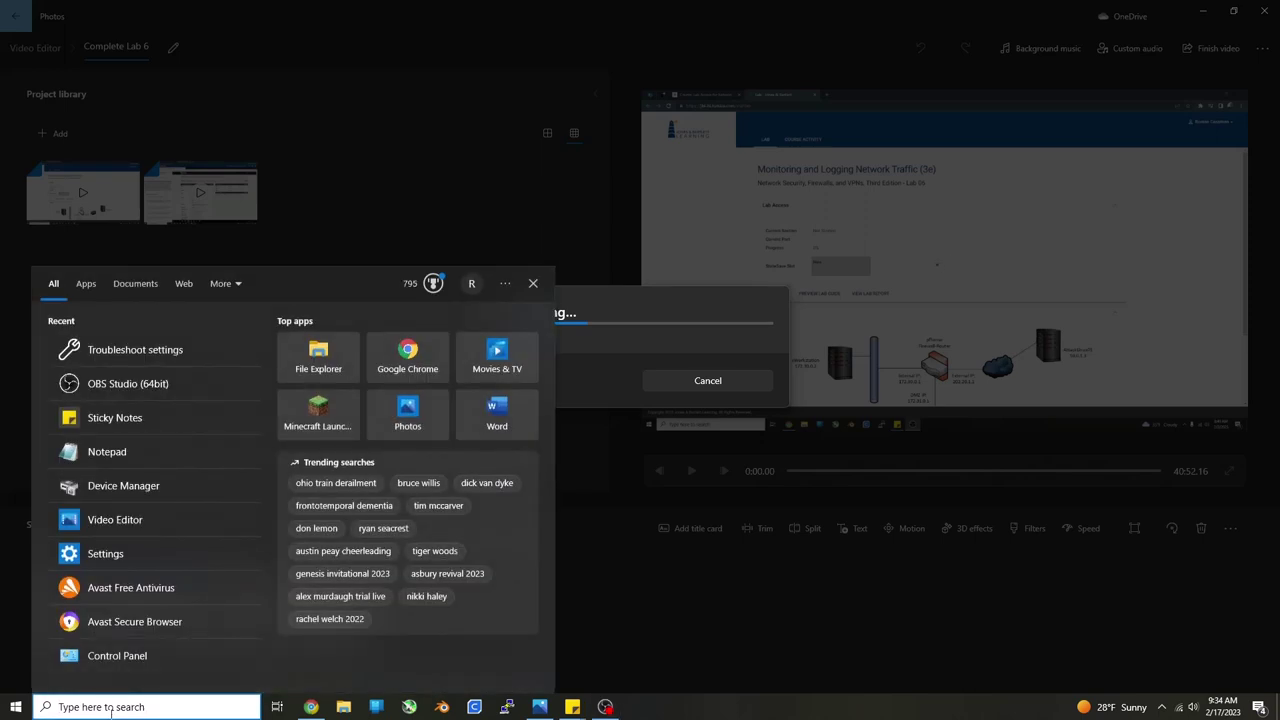
{"action": "type", "text": "troubleshoot"}
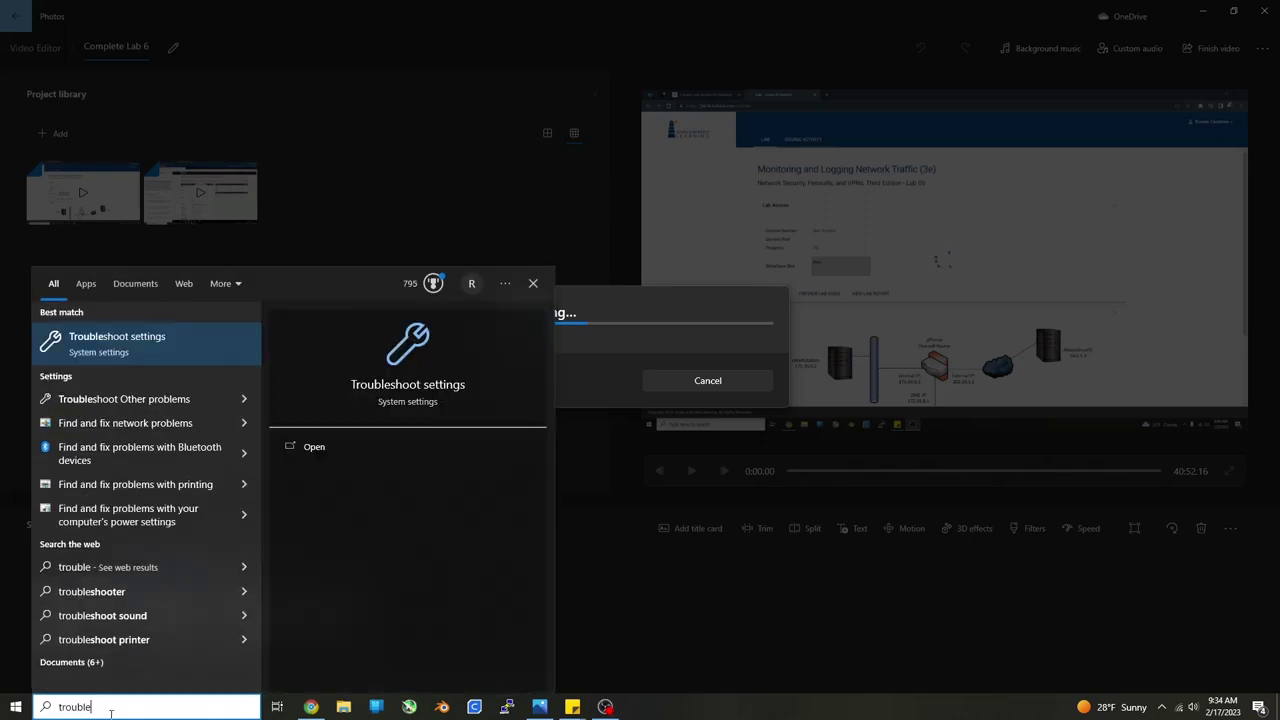
{"action": "key", "text": "Return"}
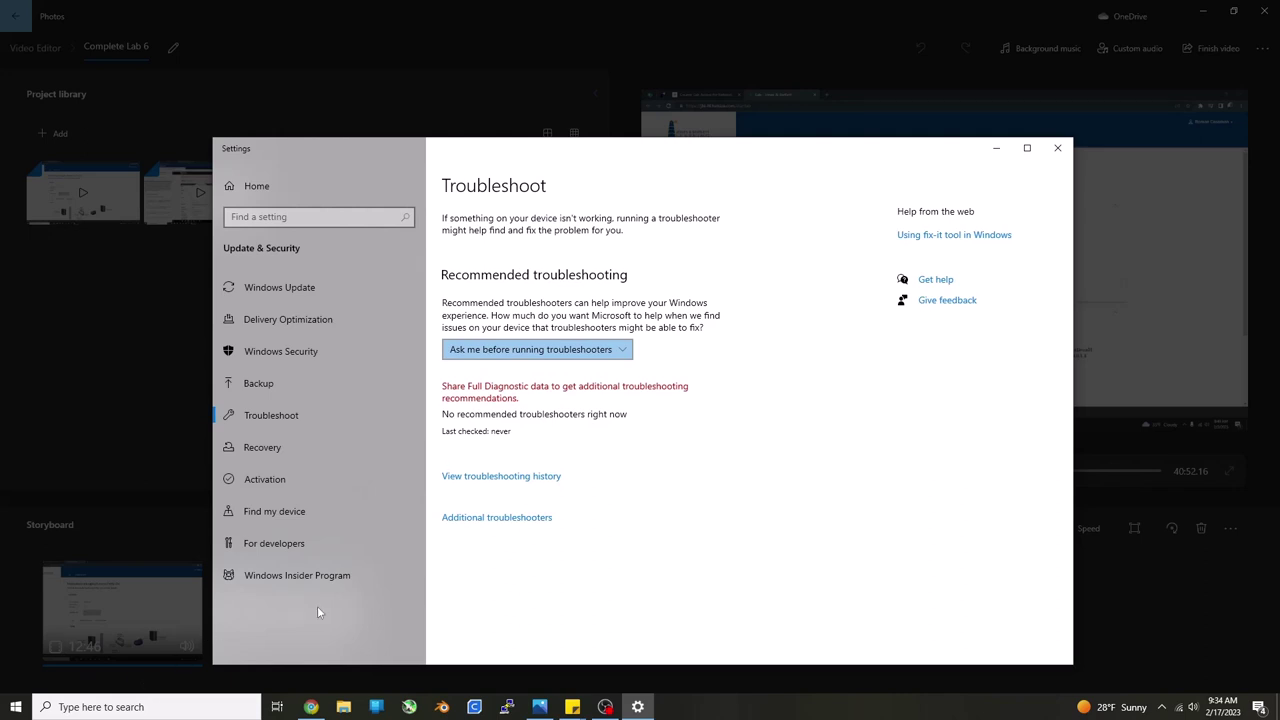
{"action": "left_click", "coordinate": [537, 523]}
{"action": "scroll", "coordinate": [434, 486], "scroll_direction": "down", "scroll_amount": 1}
{"action": "scroll", "coordinate": [434, 486], "scroll_direction": "down", "scroll_amount": 2}
{"action": "scroll", "coordinate": [434, 486], "scroll_direction": "down", "scroll_amount": 1}
{"action": "scroll", "coordinate": [433, 483], "scroll_direction": "down", "scroll_amount": 1}
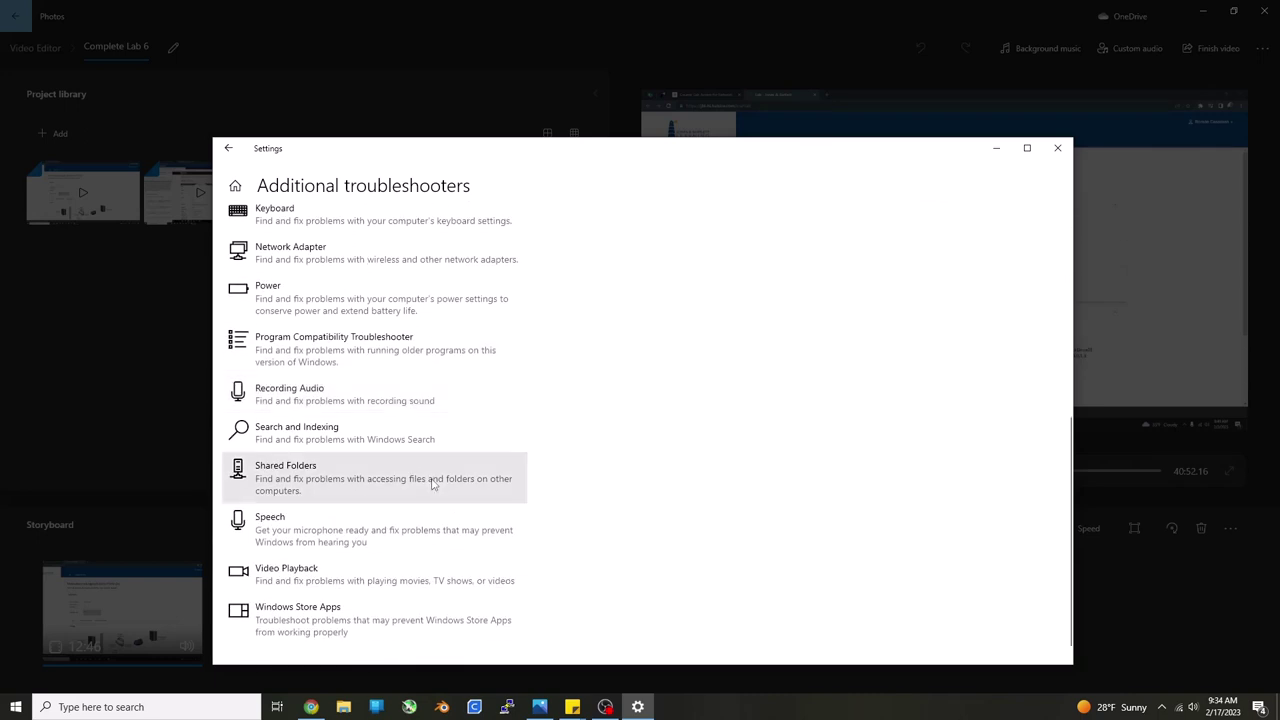
Run the Windows Store Apps troubleshooter past the reset-an-app suggestion and close it
{"action": "left_click", "coordinate": [334, 604]}
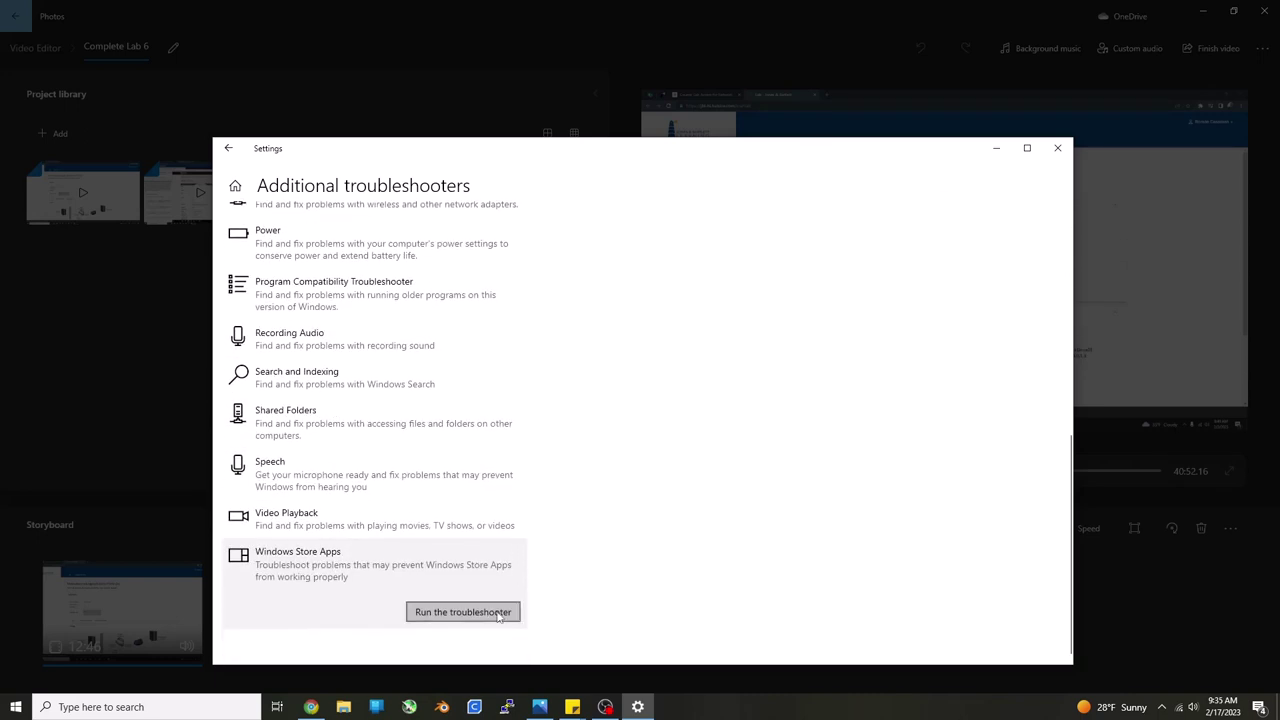
{"action": "left_click", "coordinate": [498, 617]}
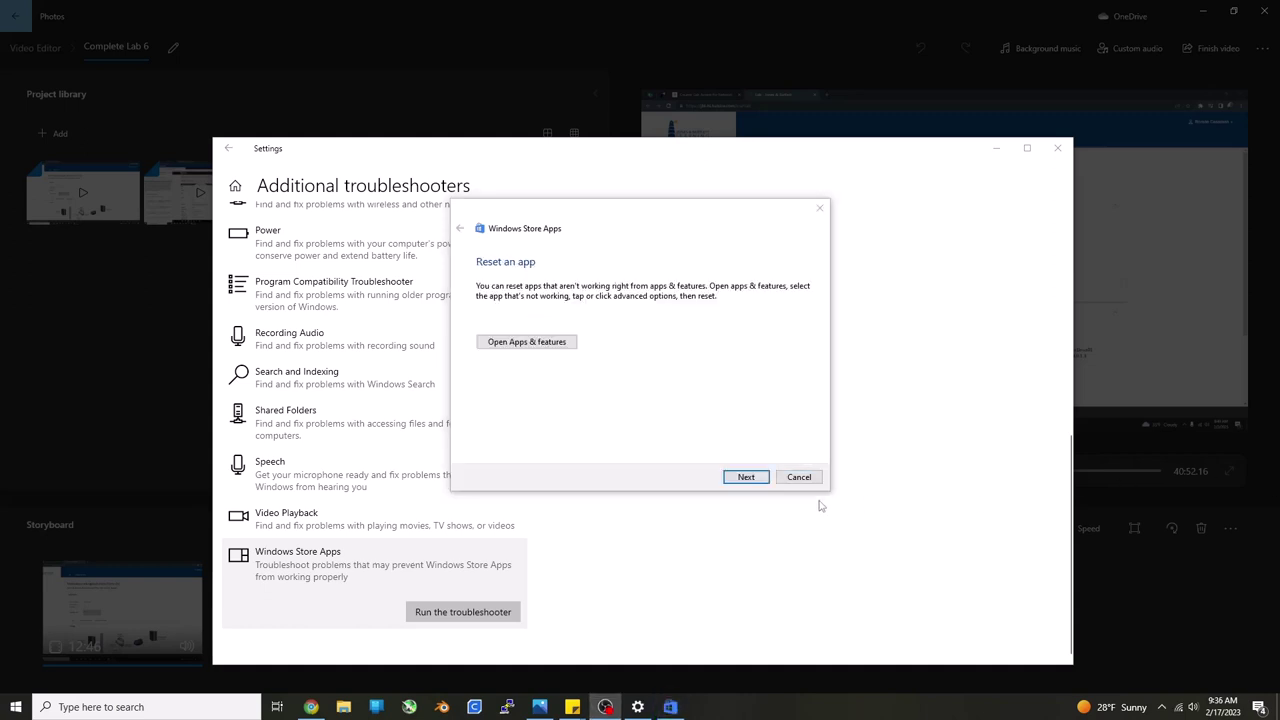
{"action": "left_click", "coordinate": [746, 477]}
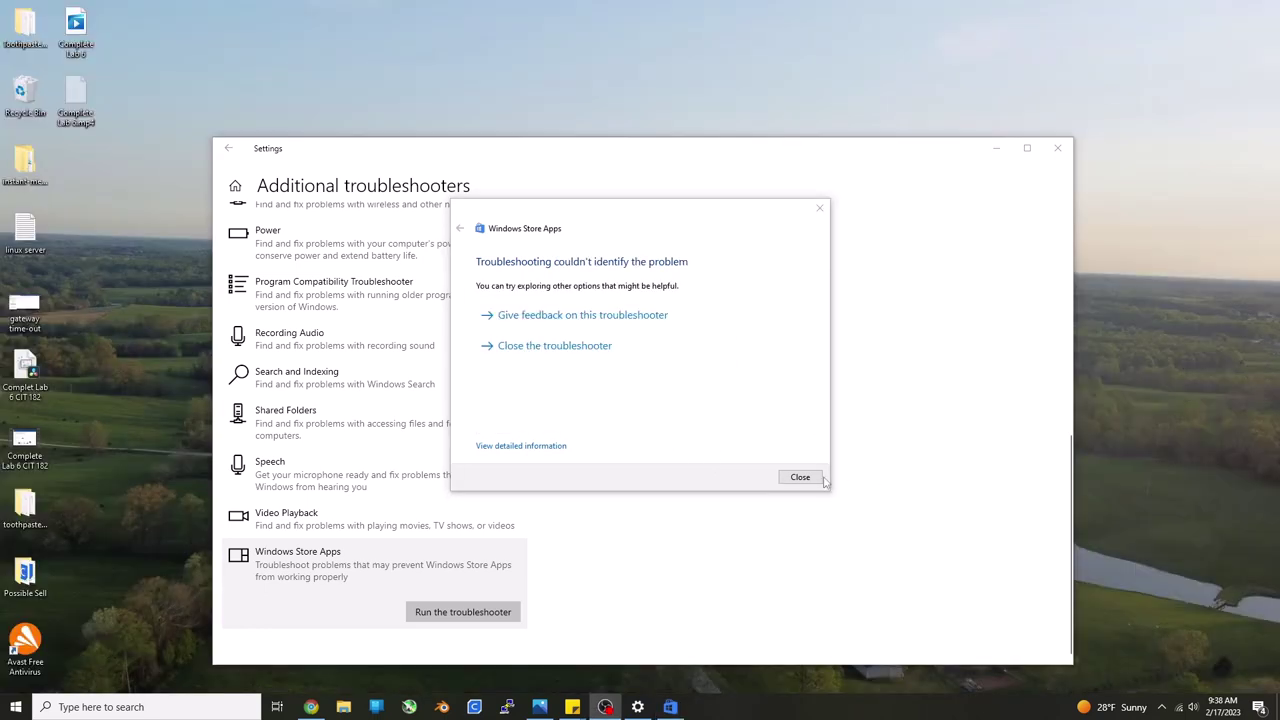
{"action": "left_click", "coordinate": [809, 479]}
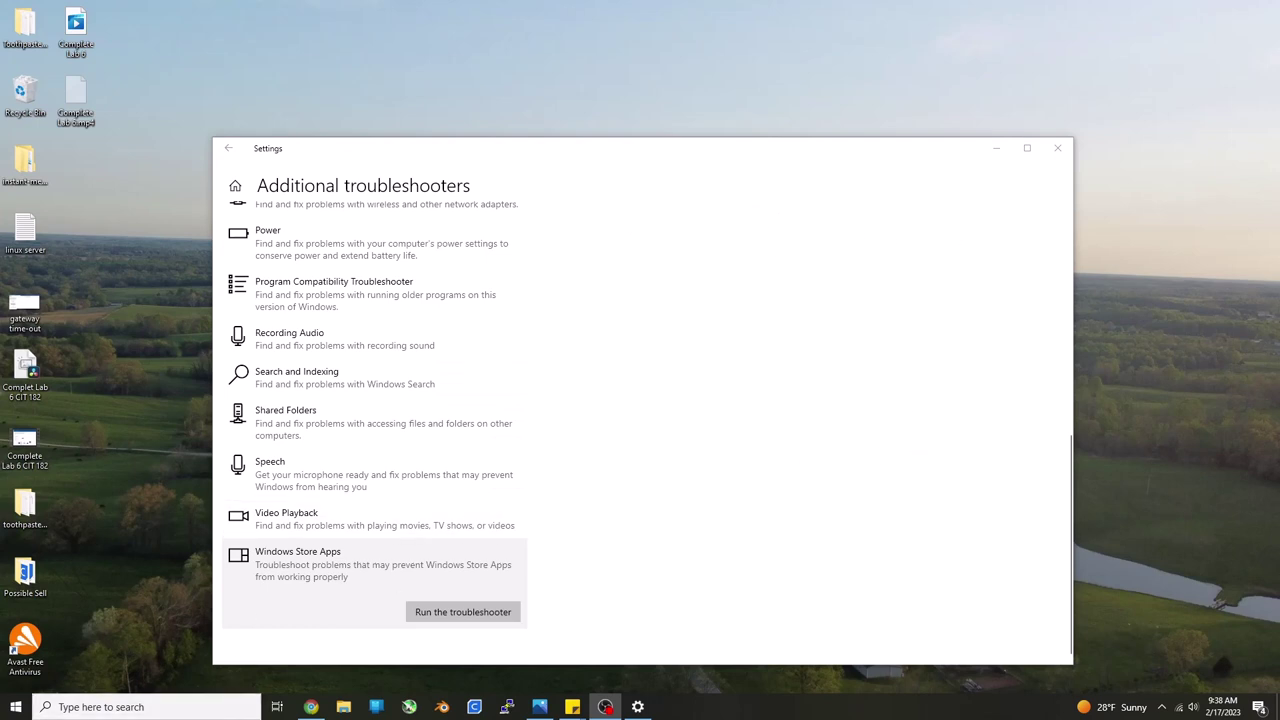
Search 'photos' and go to the Photos app settings page, down to Repair
{"action": "left_click", "coordinate": [152, 708]}
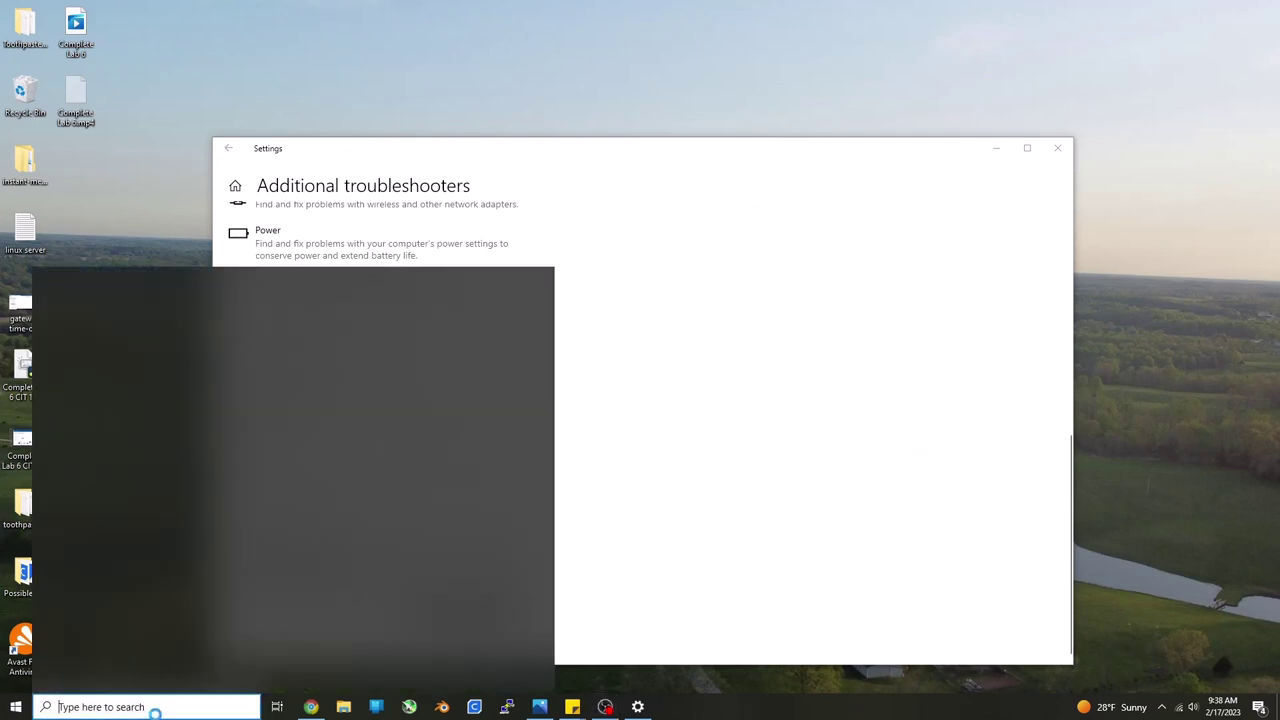
{"action": "type", "text": "pho"}
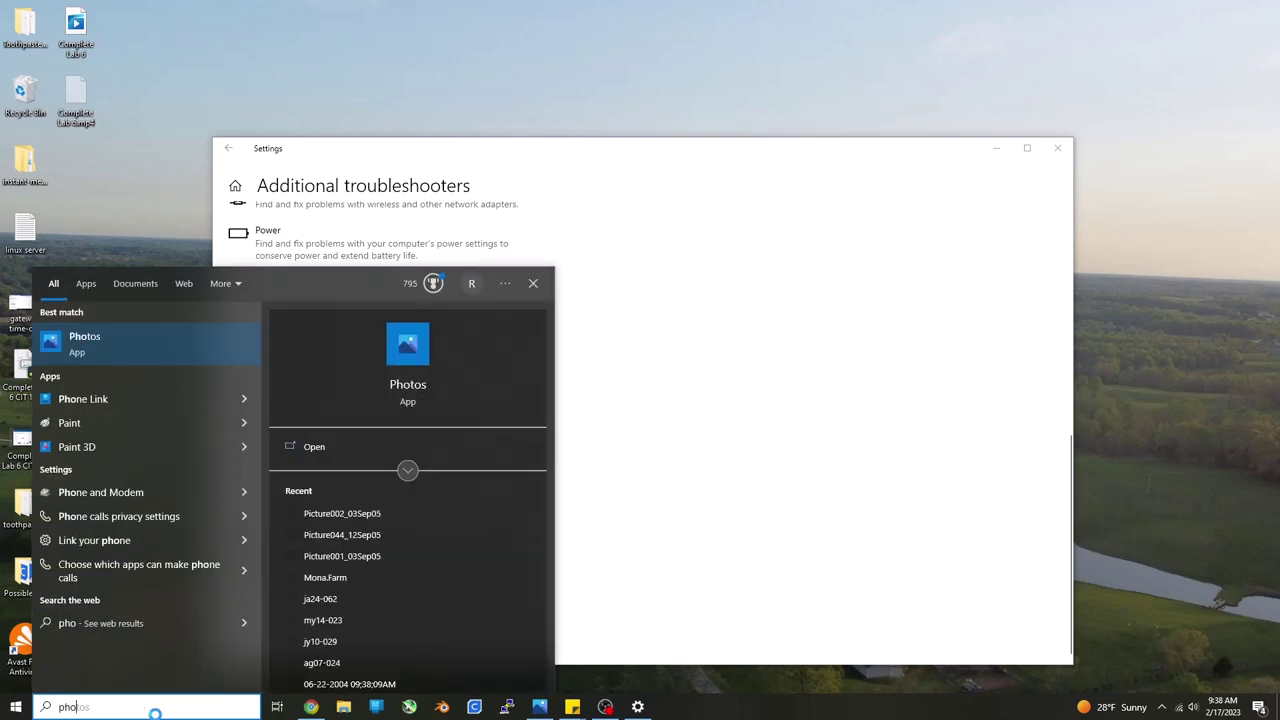
{"action": "type", "text": "tos"}
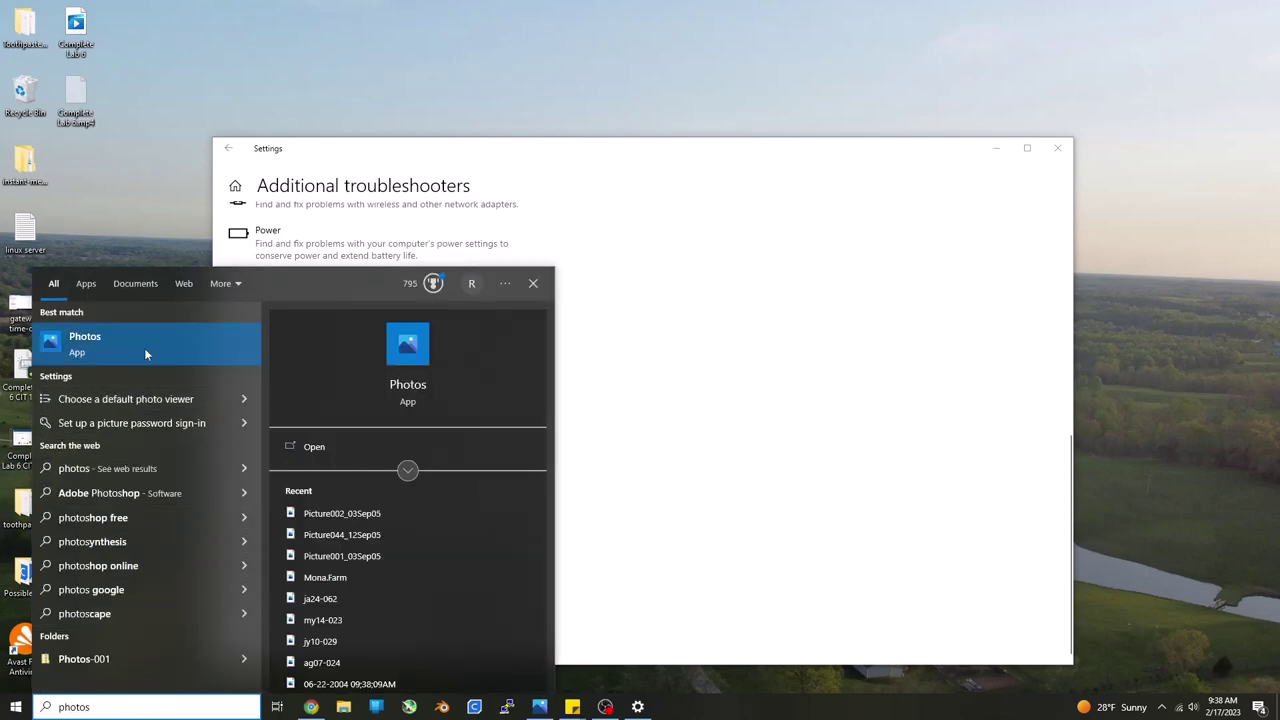
{"action": "right_click", "coordinate": [145, 354]}
{"action": "left_click", "coordinate": [203, 408]}
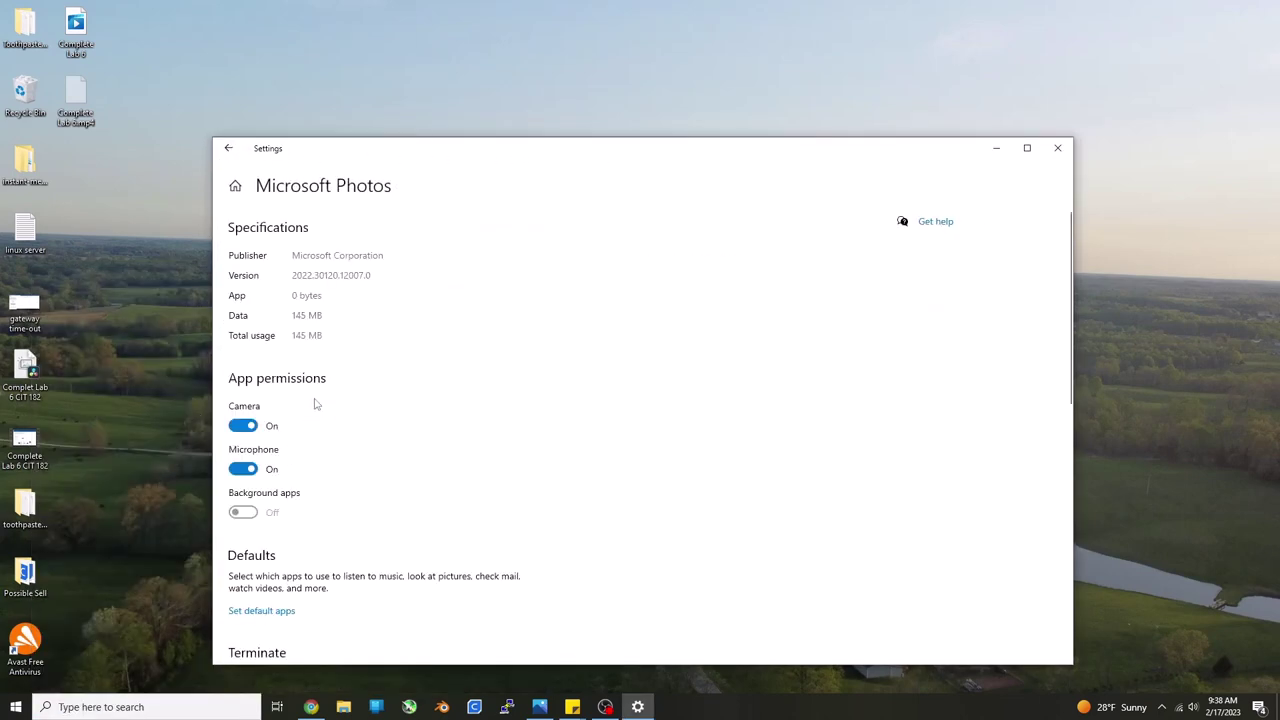
{"action": "scroll", "coordinate": [320, 317], "scroll_direction": "down", "scroll_amount": 1}
{"action": "scroll", "coordinate": [320, 317], "scroll_direction": "down", "scroll_amount": 2}
{"action": "scroll", "coordinate": [320, 317], "scroll_direction": "down", "scroll_amount": 1}
{"action": "scroll", "coordinate": [320, 317], "scroll_direction": "down", "scroll_amount": 2}
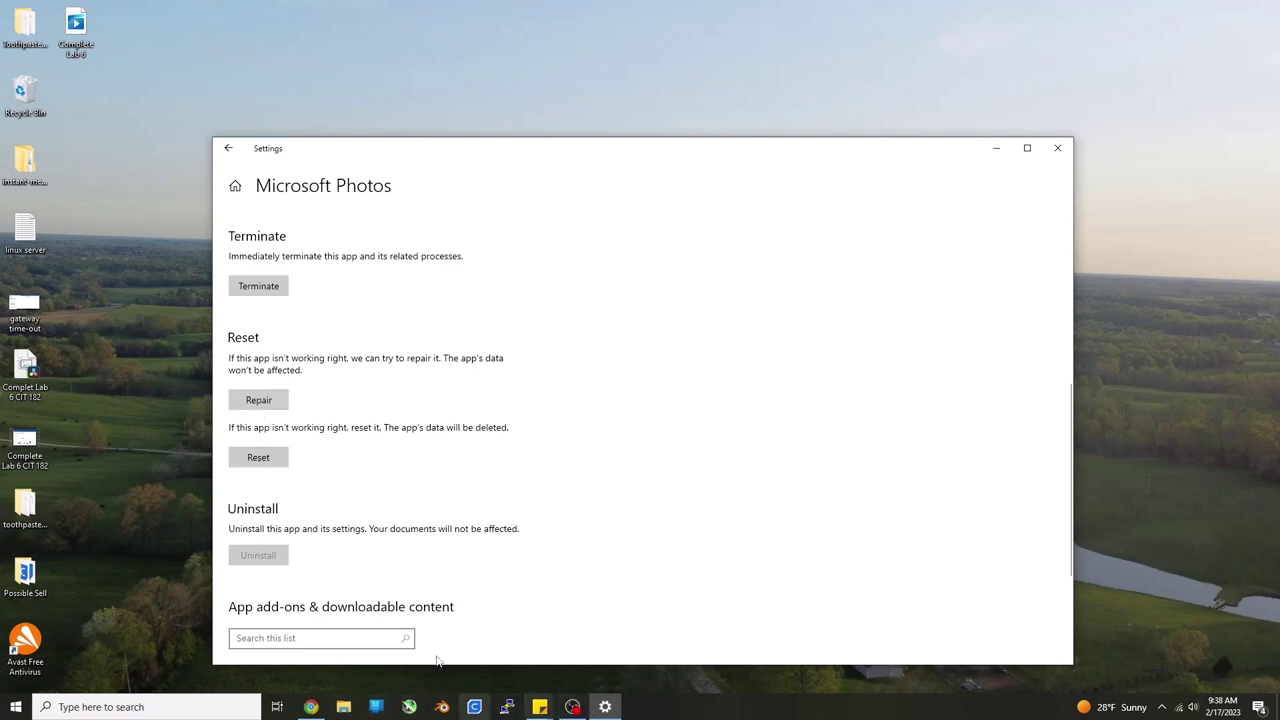
Repair the Microsoft Photos app, then close Settings
{"action": "left_click", "coordinate": [262, 399]}
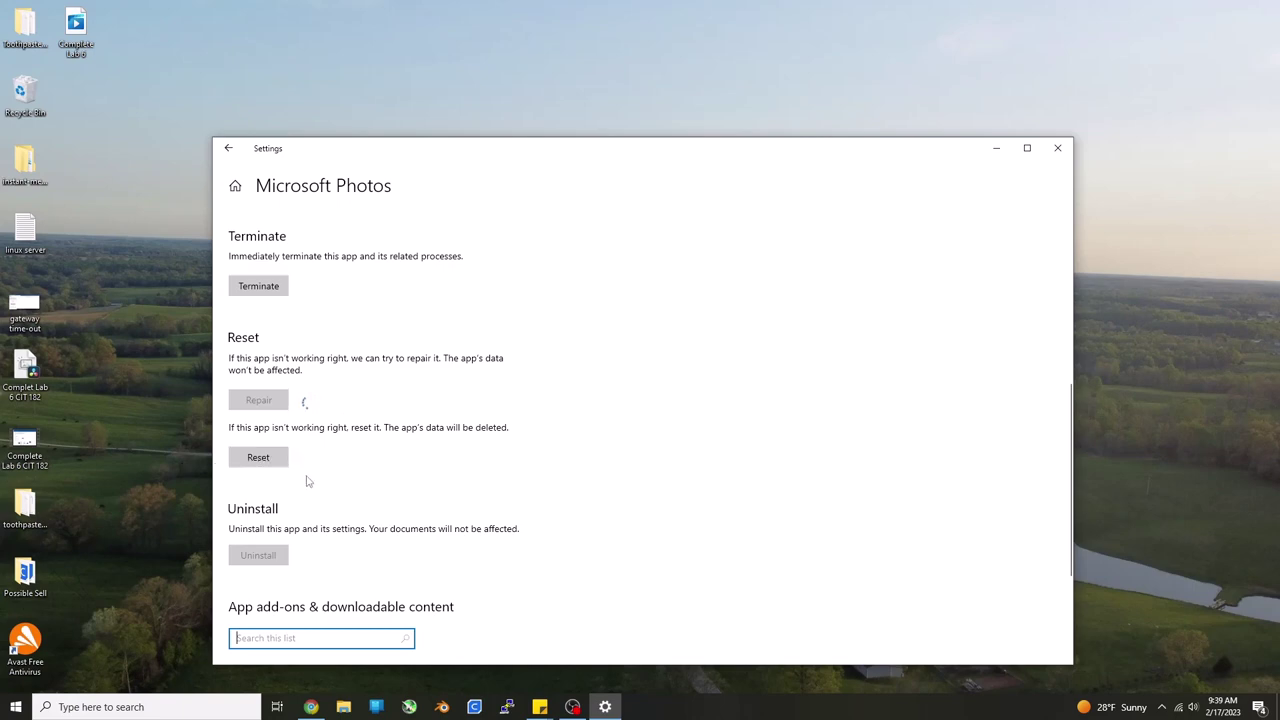
{"action": "scroll", "coordinate": [335, 472], "scroll_direction": "down", "scroll_amount": 2}
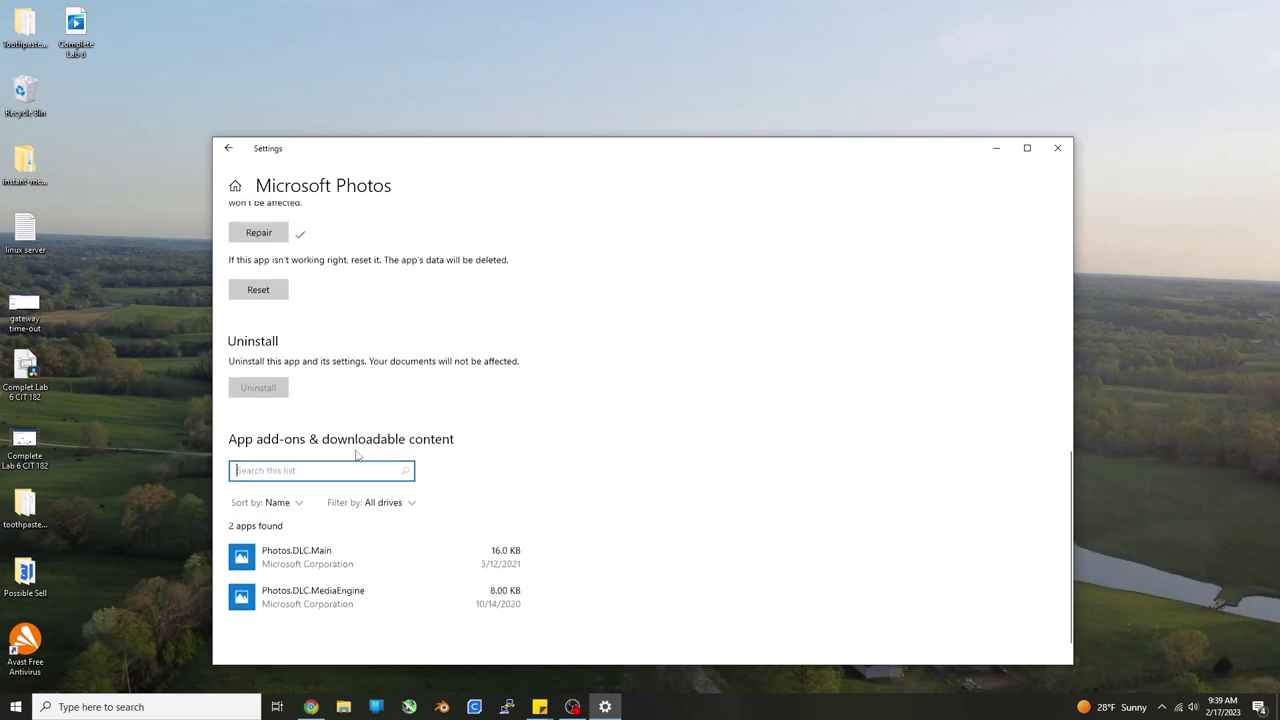
{"action": "scroll", "coordinate": [356, 458], "scroll_direction": "up", "scroll_amount": 3}
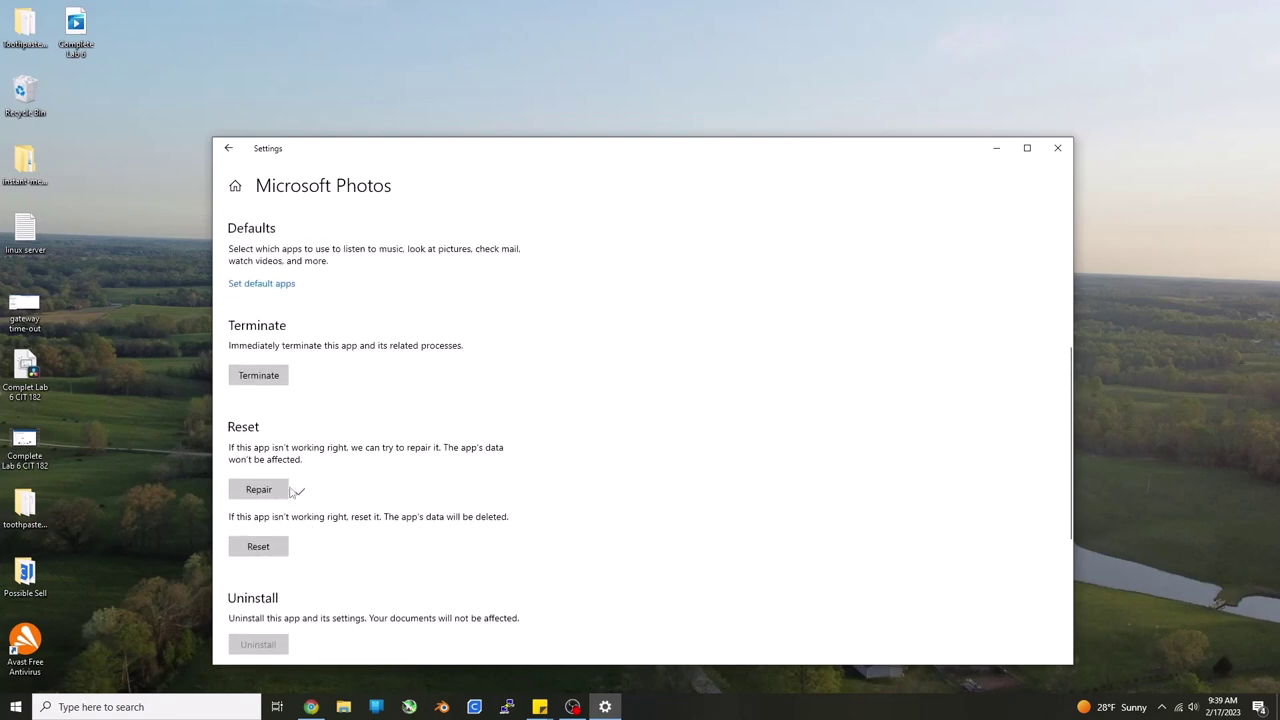
{"action": "left_click", "coordinate": [1058, 149]}
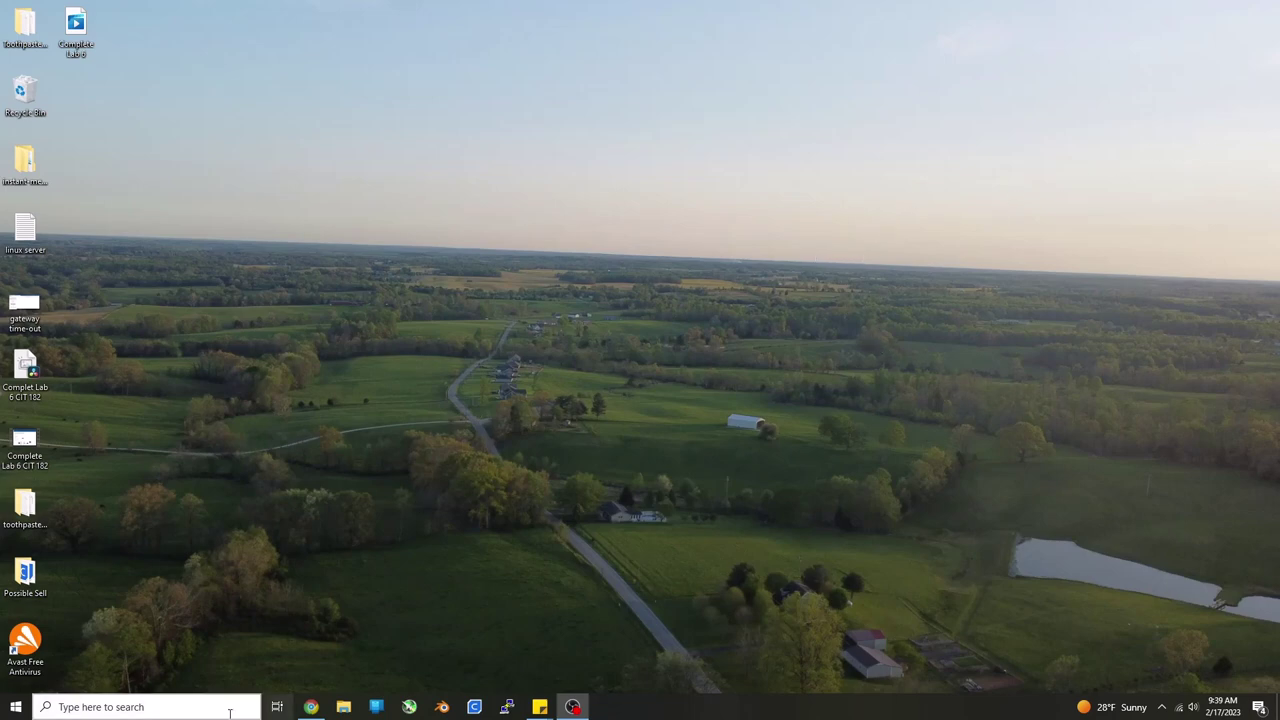
Restart the computer from the Start menu's power options
{"action": "left_click", "coordinate": [30, 707]}
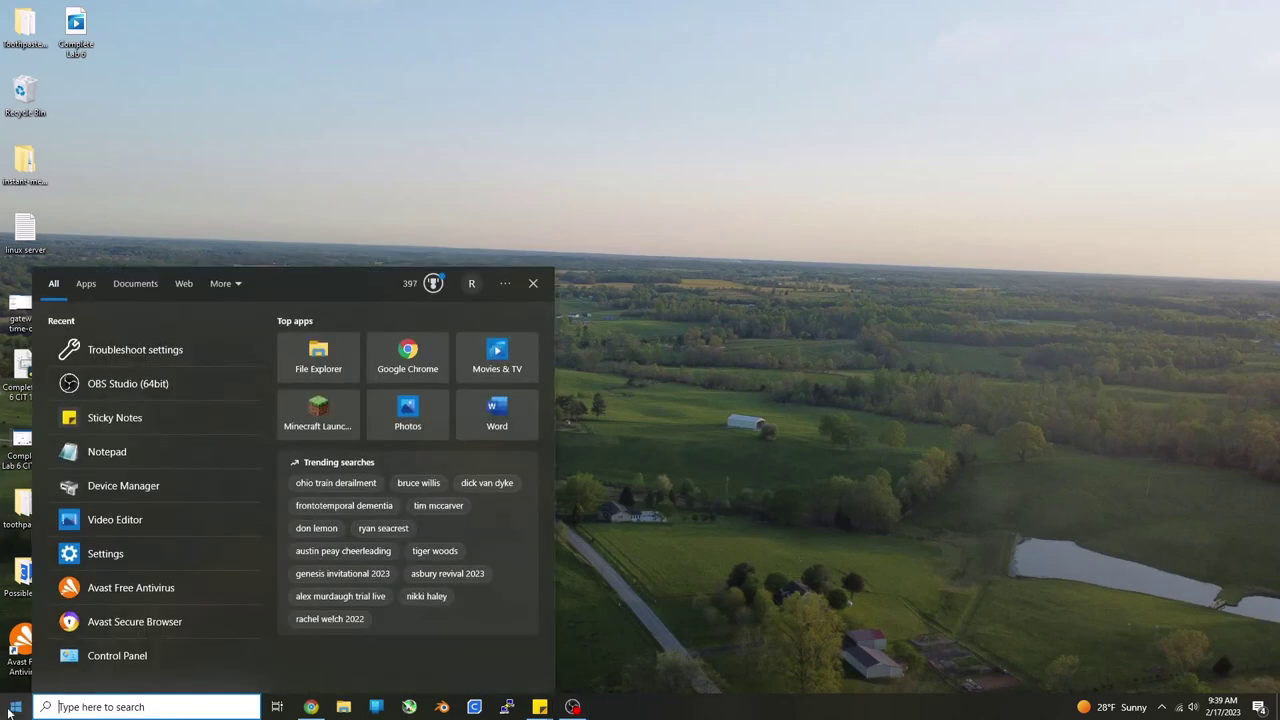
{"action": "left_click", "coordinate": [15, 707]}
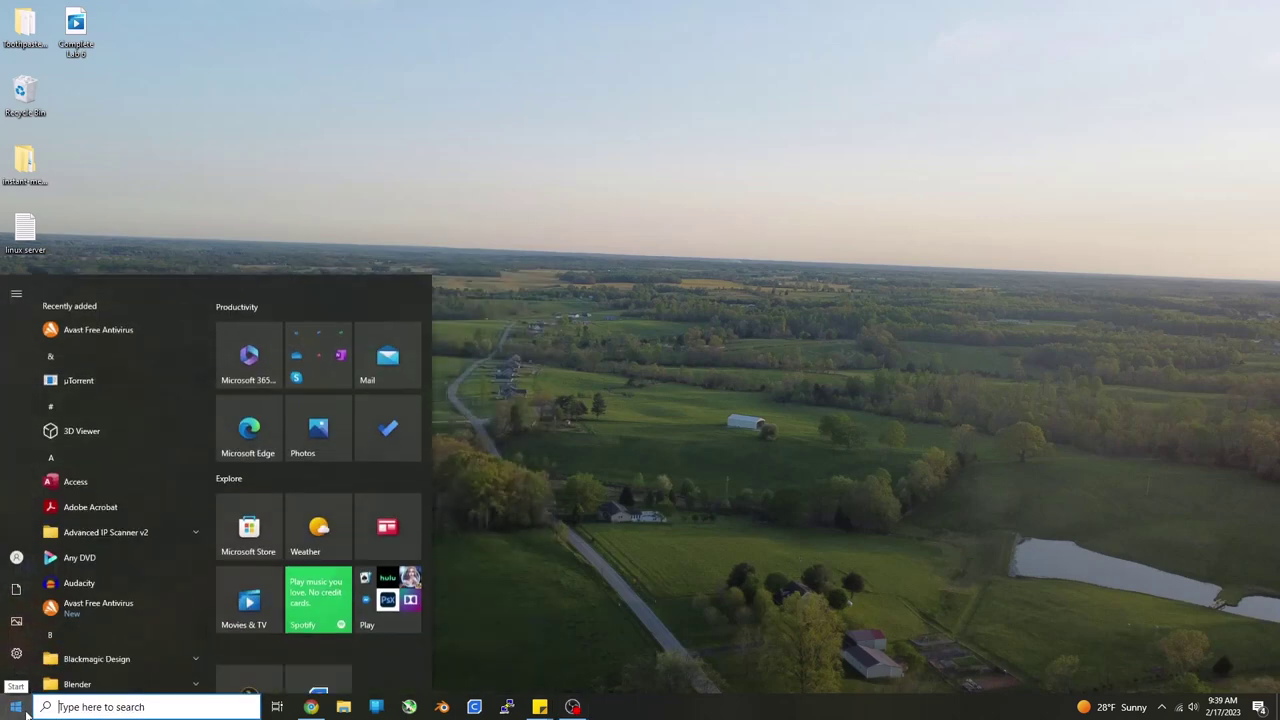
{"action": "left_click", "coordinate": [30, 677]}
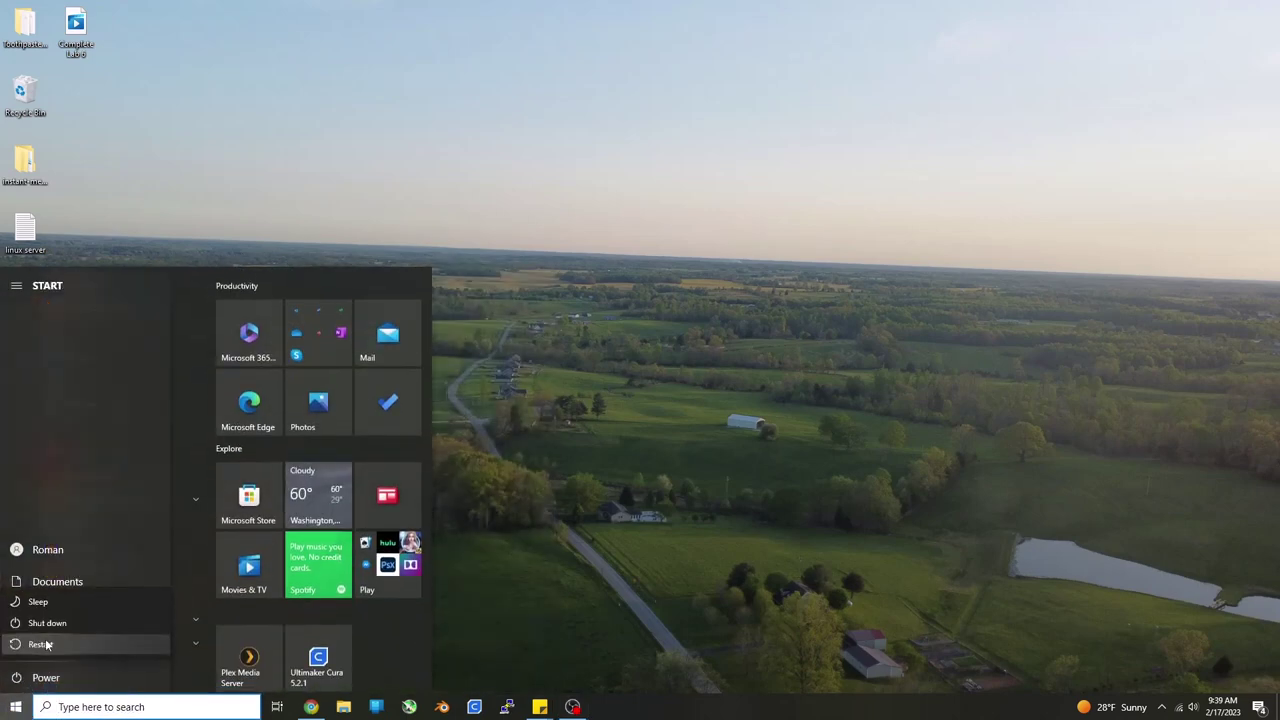
{"action": "left_click", "coordinate": [40, 645]}
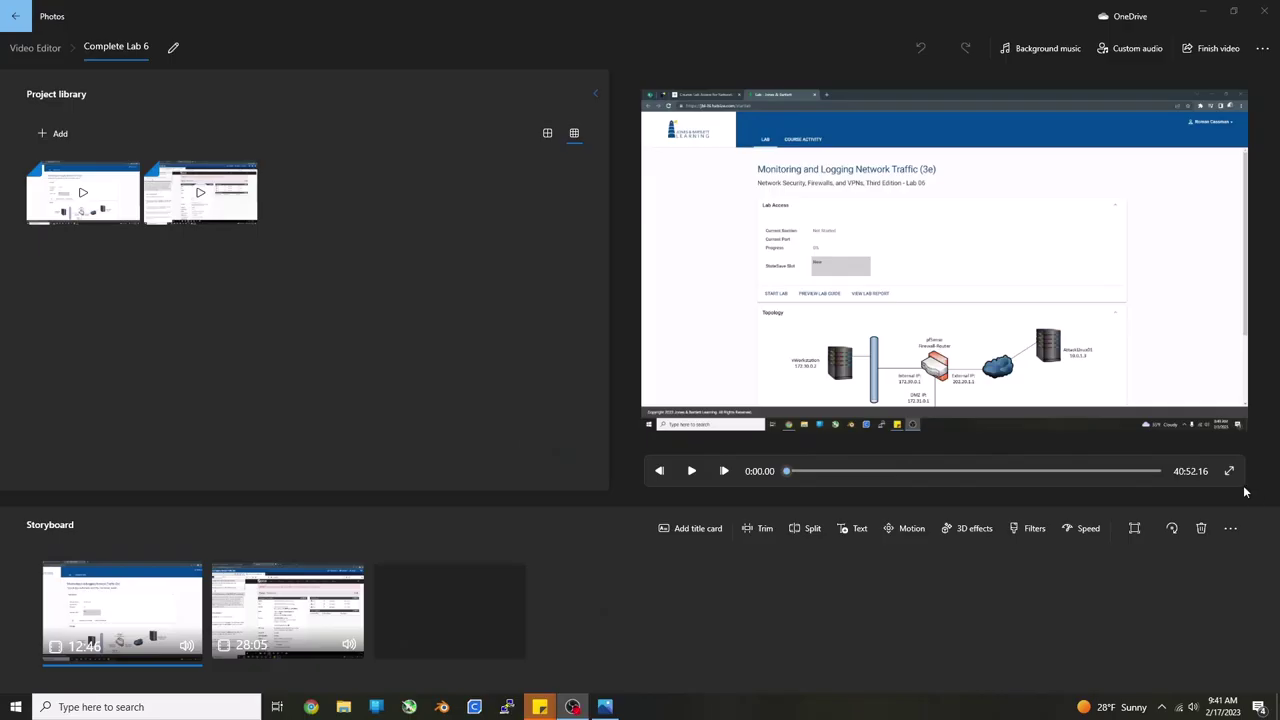
Export the project as a Video file named 'Complete Lab 6', then shrink the Photos window
{"action": "left_click", "coordinate": [1200, 47]}
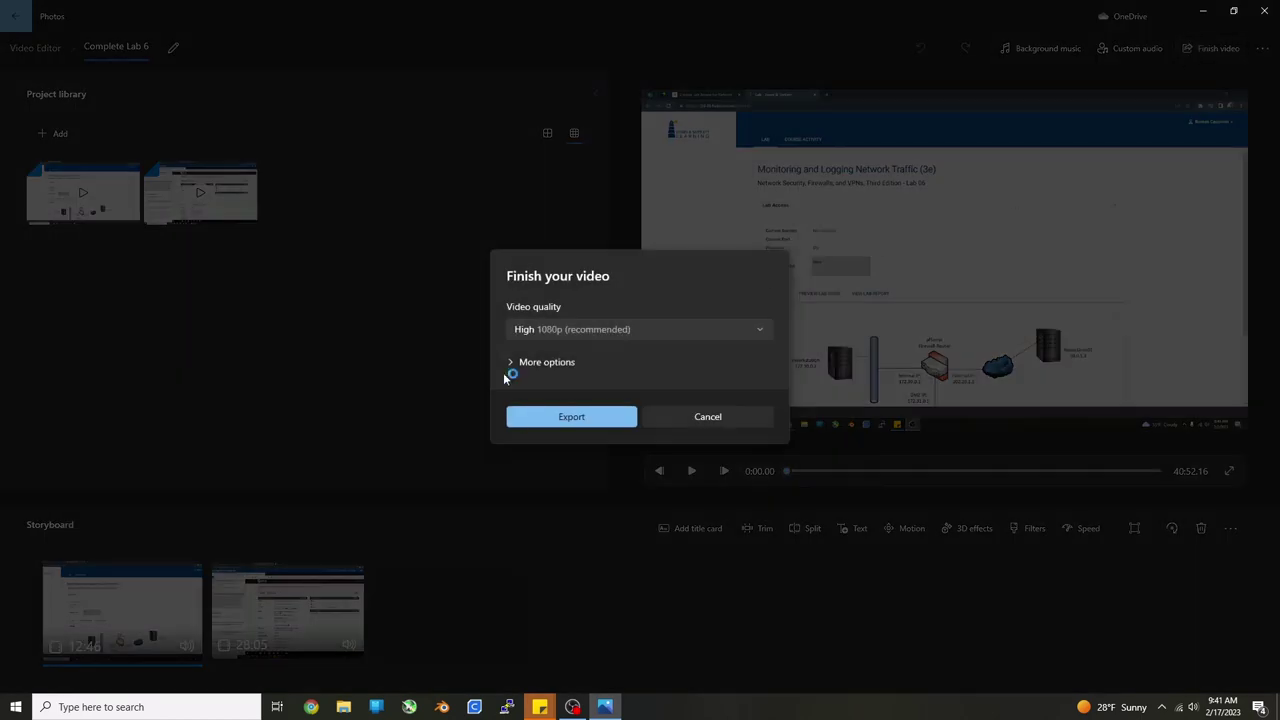
{"action": "left_click", "coordinate": [562, 418]}
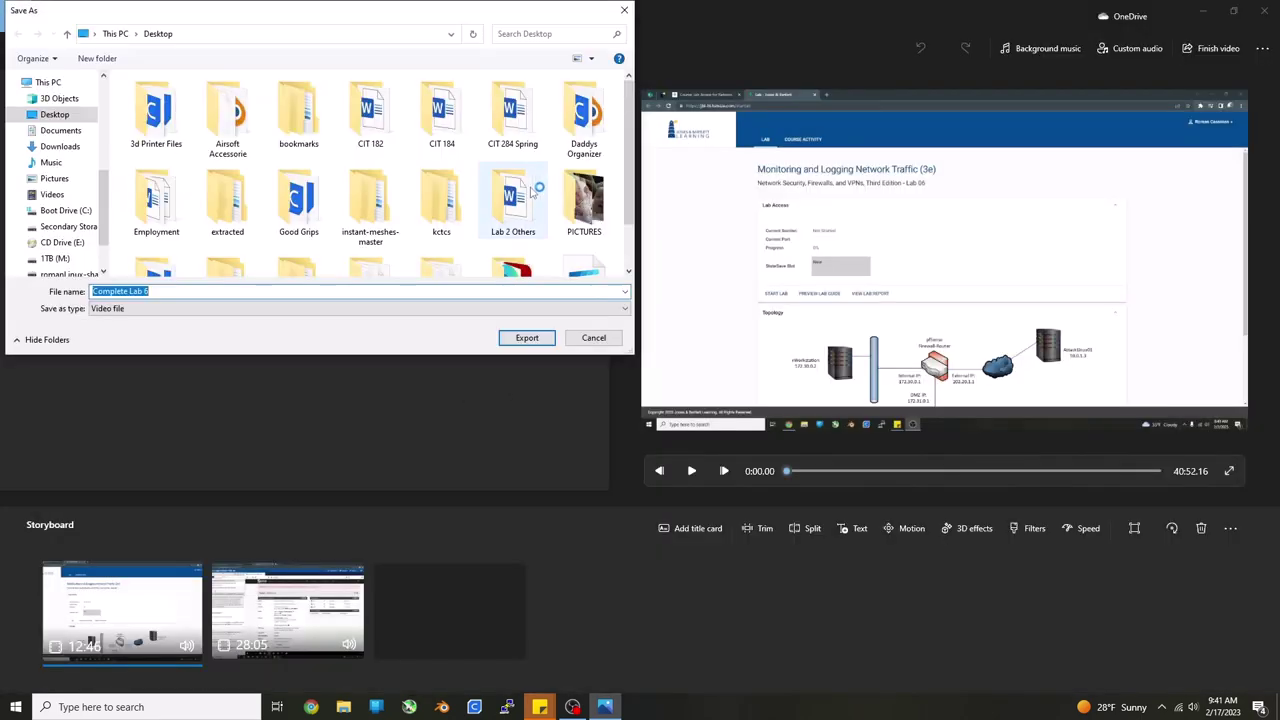
{"action": "key", "text": "End"}
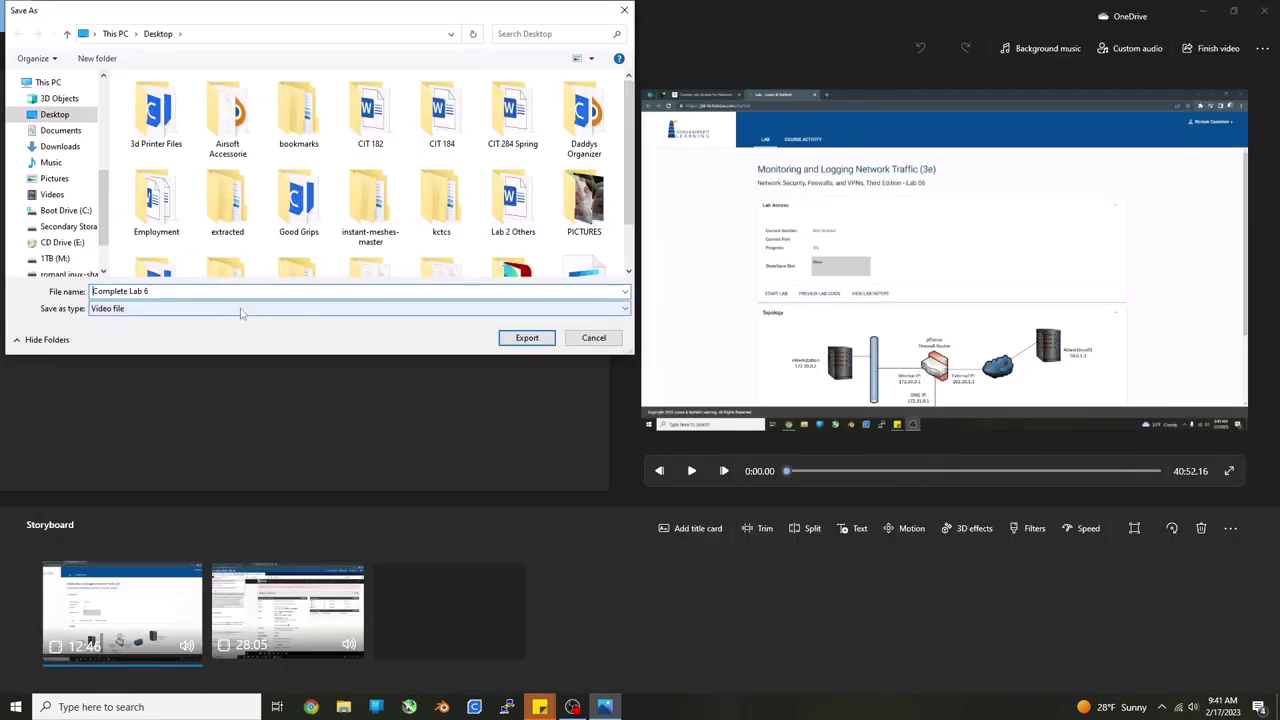
{"action": "left_click", "coordinate": [240, 308]}
{"action": "key", "text": "Return"}
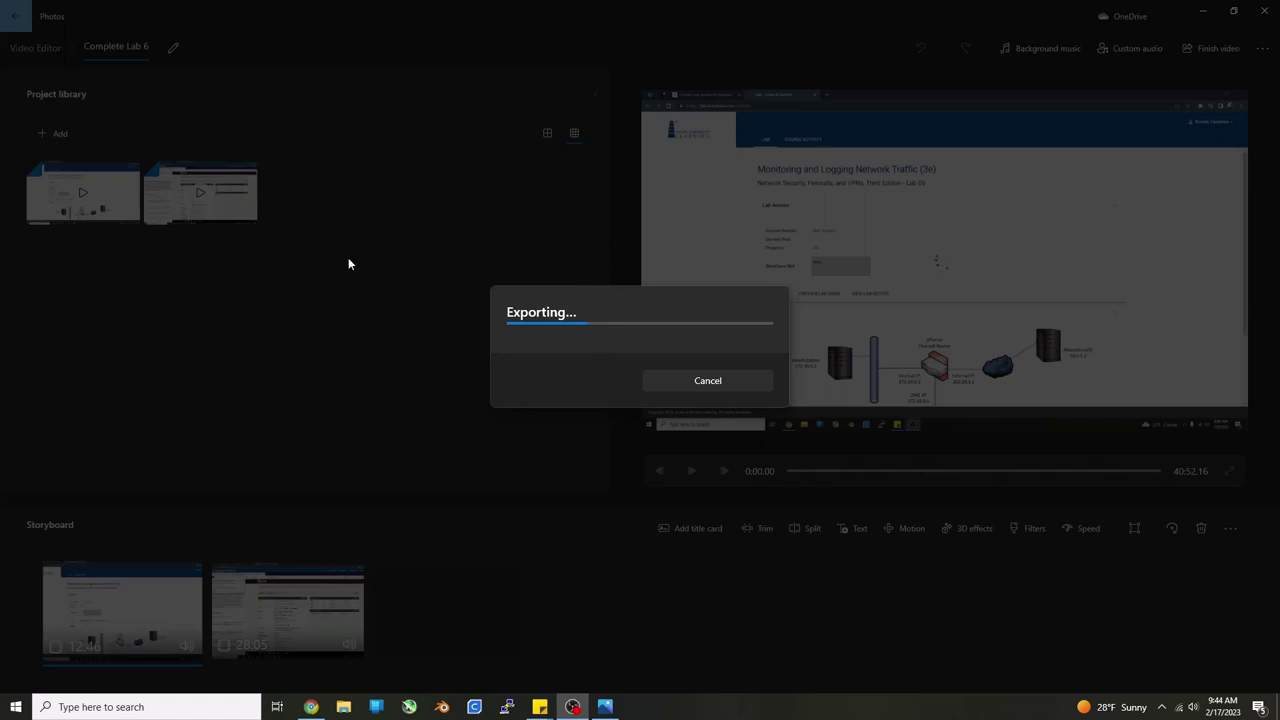
{"action": "left_click", "coordinate": [712, 383]}
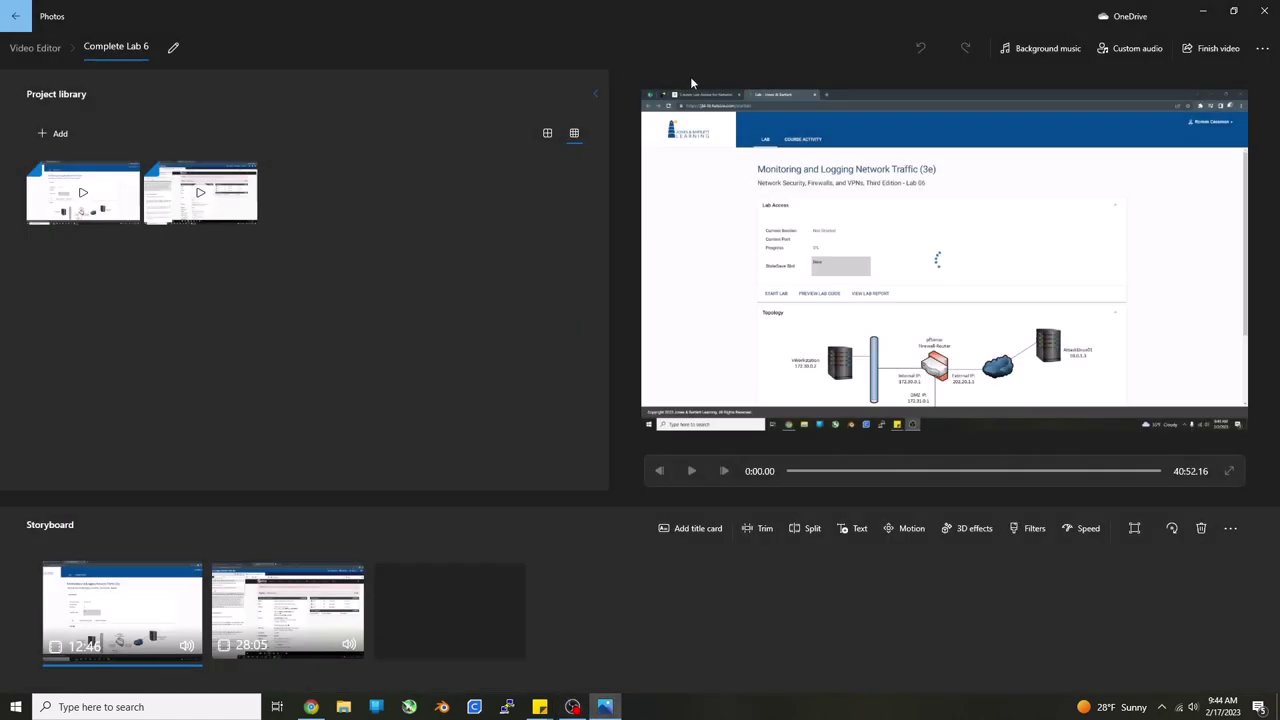
Move the 'Complete Lab 6 CIT 182' file onto open desktop and re-maximize Photos
{"action": "left_click_drag", "start_coordinate": [686, 65], "coordinate": [633, 588]}
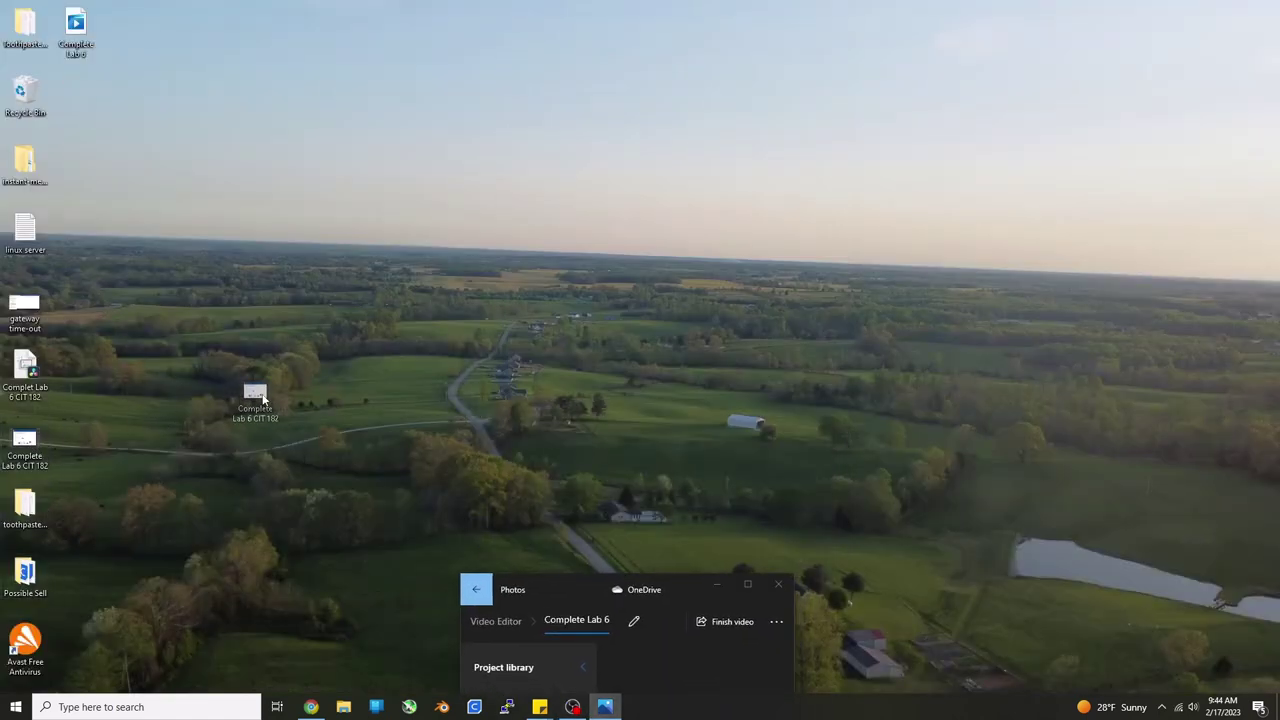
{"action": "left_click_drag", "start_coordinate": [32, 446], "coordinate": [270, 385]}
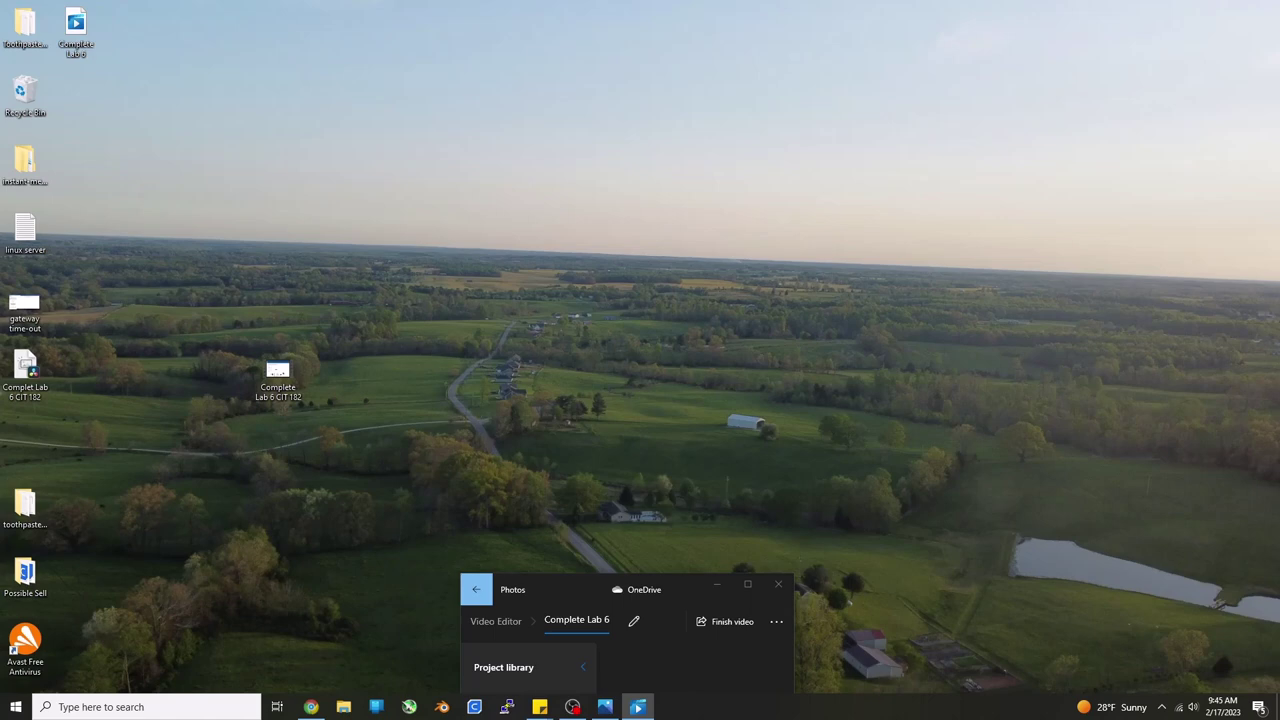
{"action": "left_click_drag", "start_coordinate": [677, 592], "coordinate": [640, 385]}
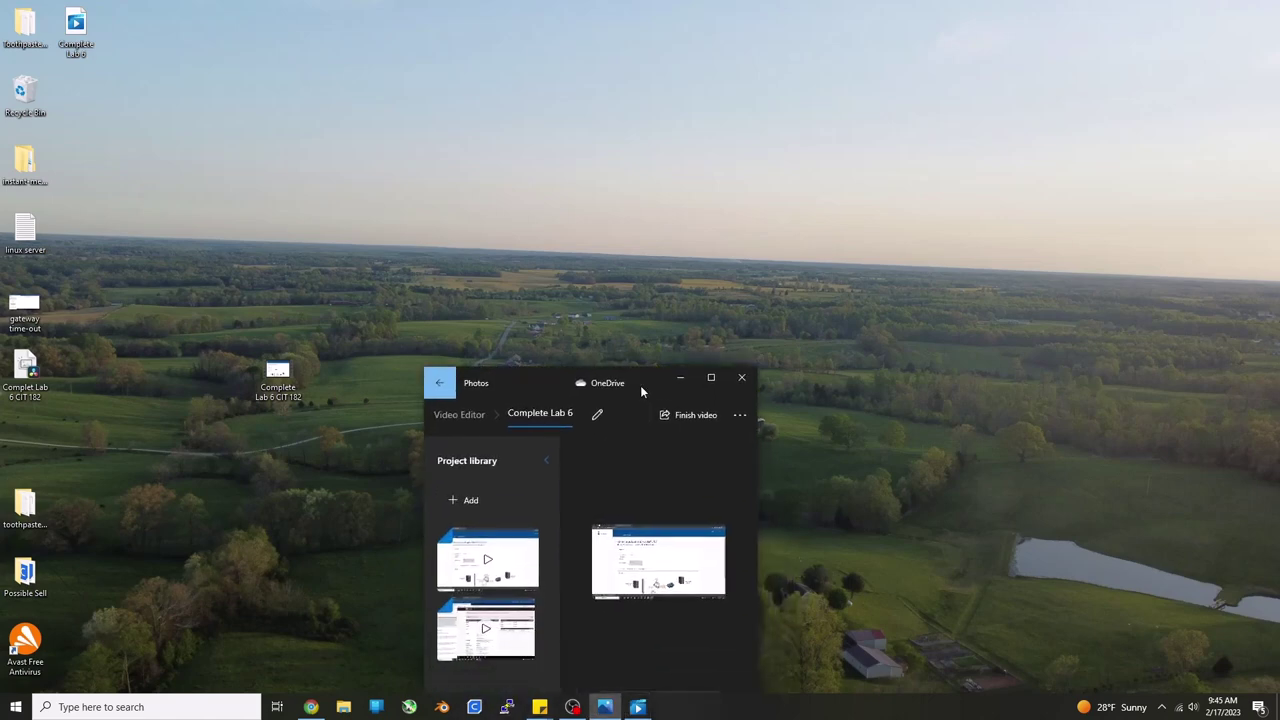
{"action": "double_click", "coordinate": [640, 385]}
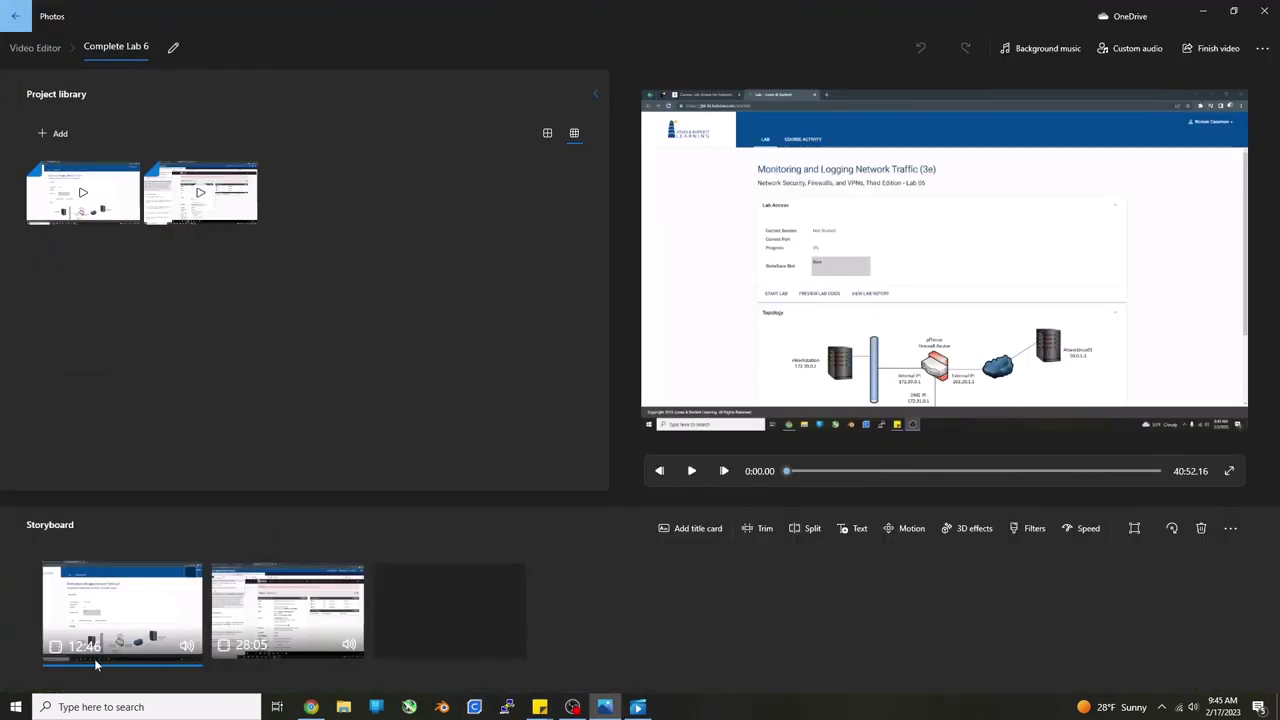
Select the second storyboard clip and scrub and play its preview near the start
{"action": "left_click", "coordinate": [287, 605]}
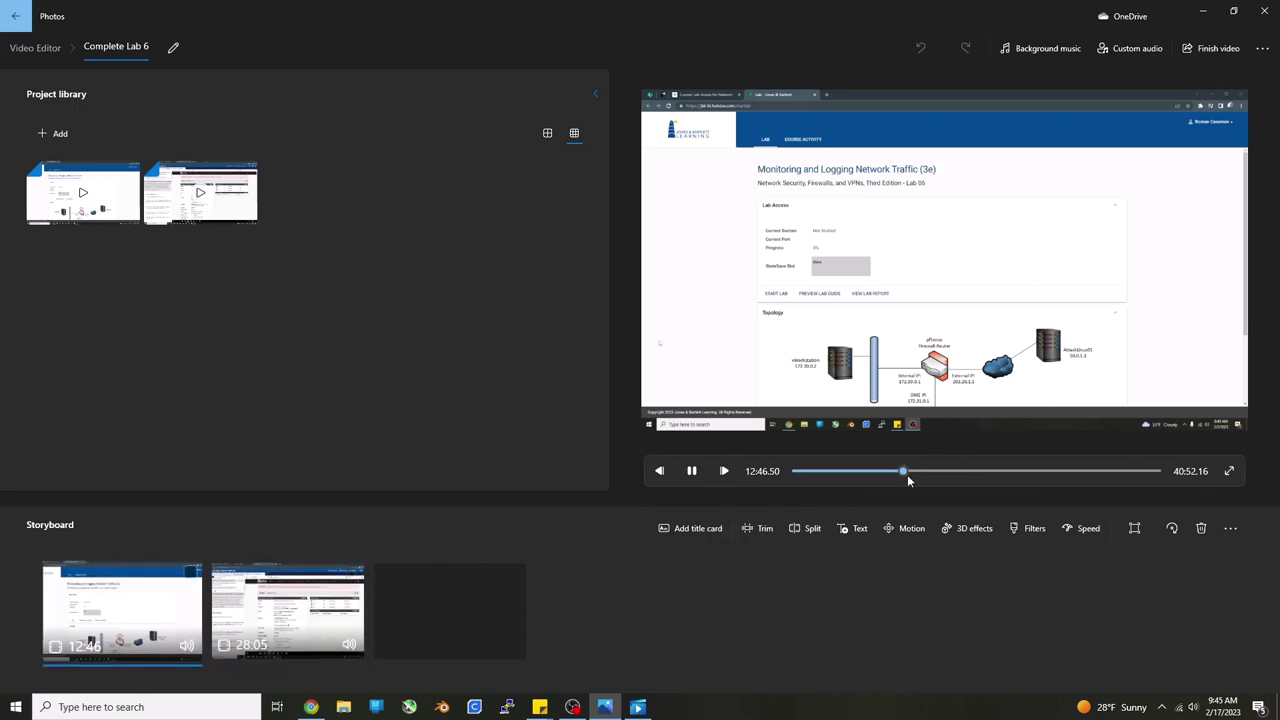
{"action": "left_click_drag", "start_coordinate": [907, 474], "coordinate": [911, 474]}
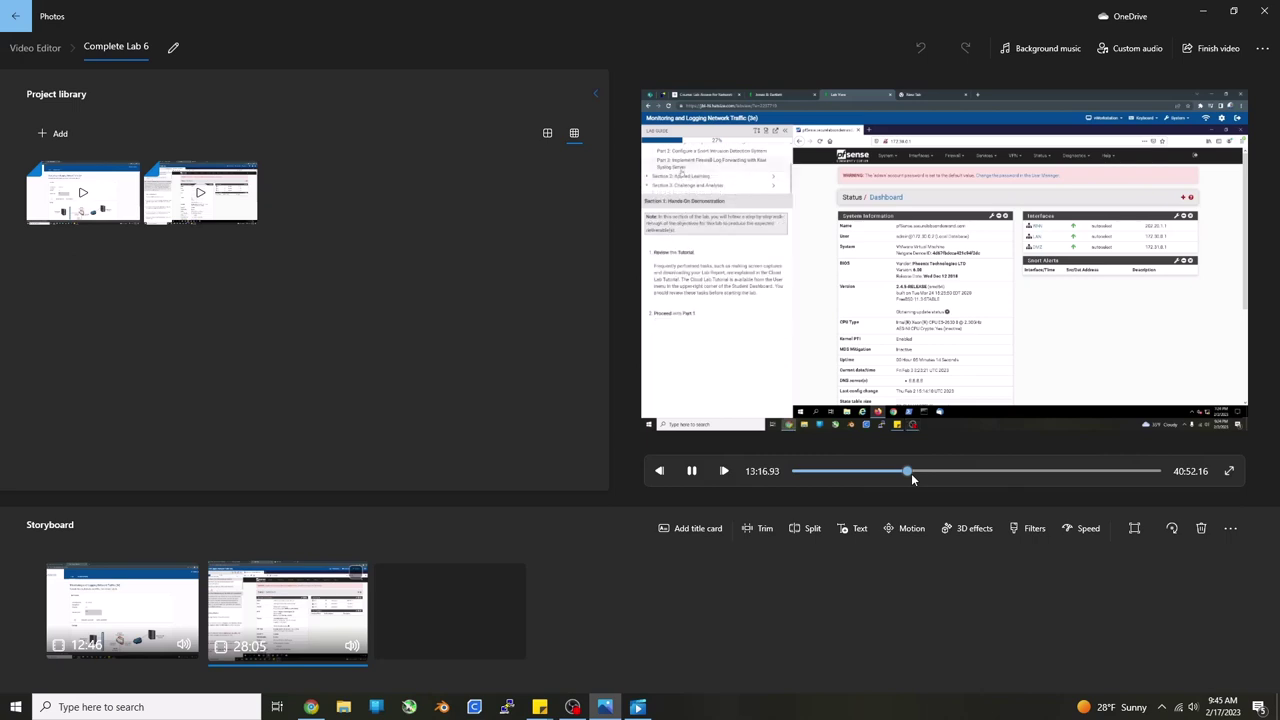
{"action": "left_click", "coordinate": [910, 473]}
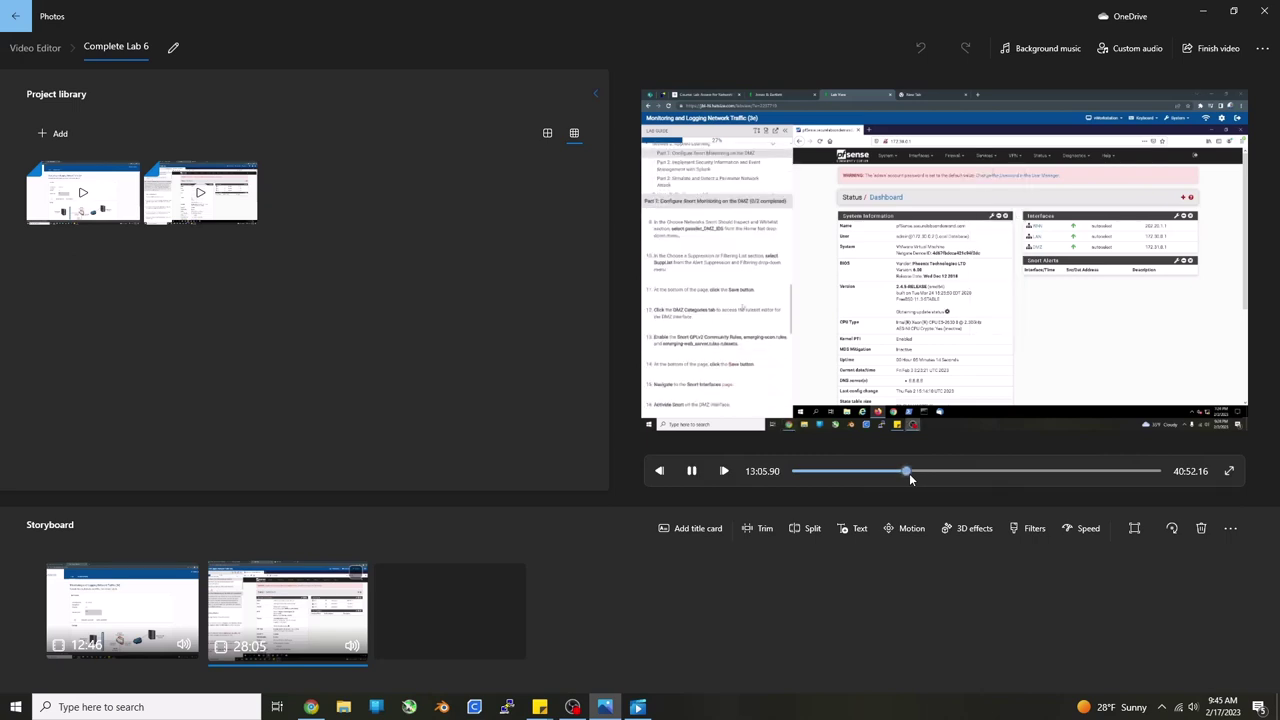
{"action": "left_click", "coordinate": [908, 473]}
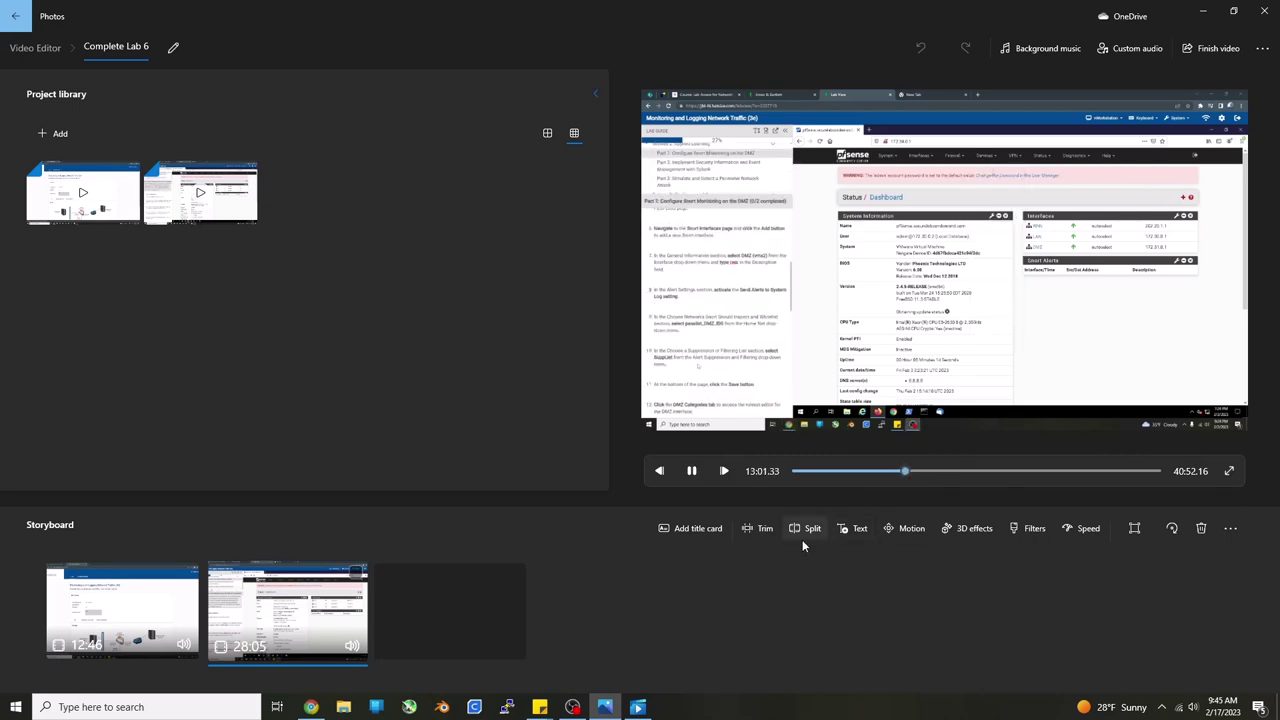
Preview the second clip's opening, then trim its first 3.93 seconds, leaving 28:01
{"action": "left_click", "coordinate": [764, 528]}
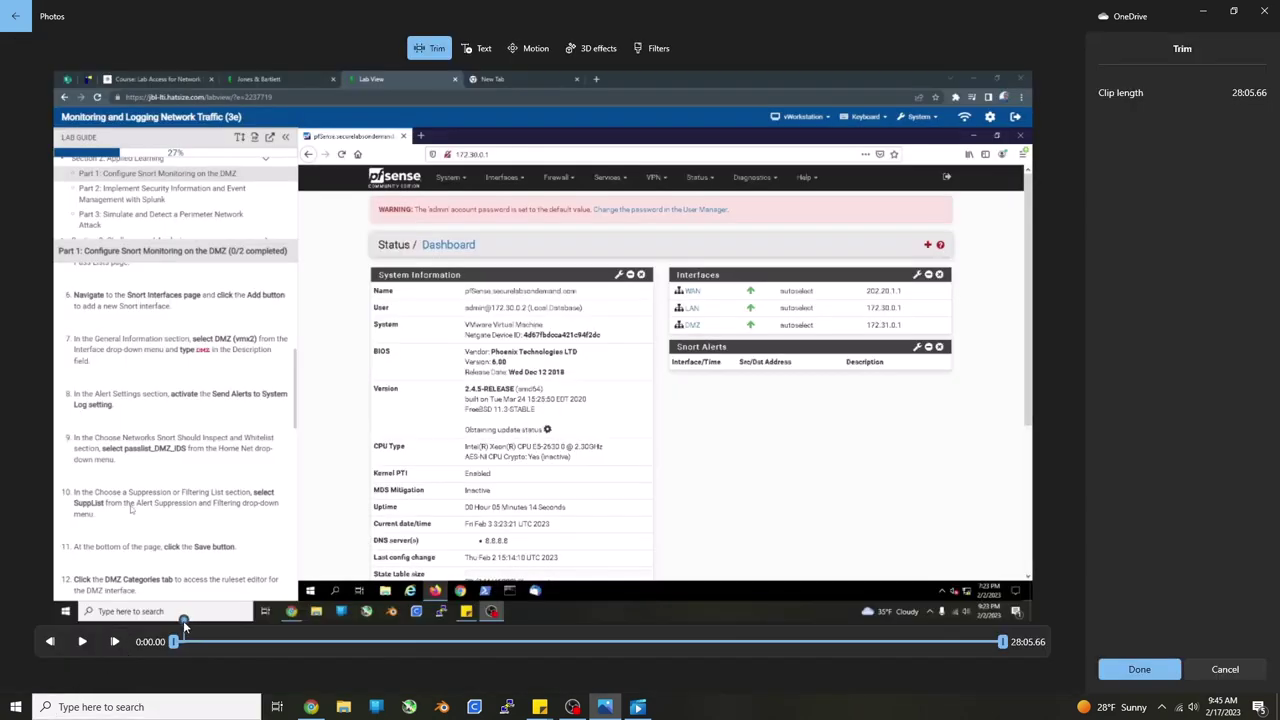
{"action": "key", "text": "space"}
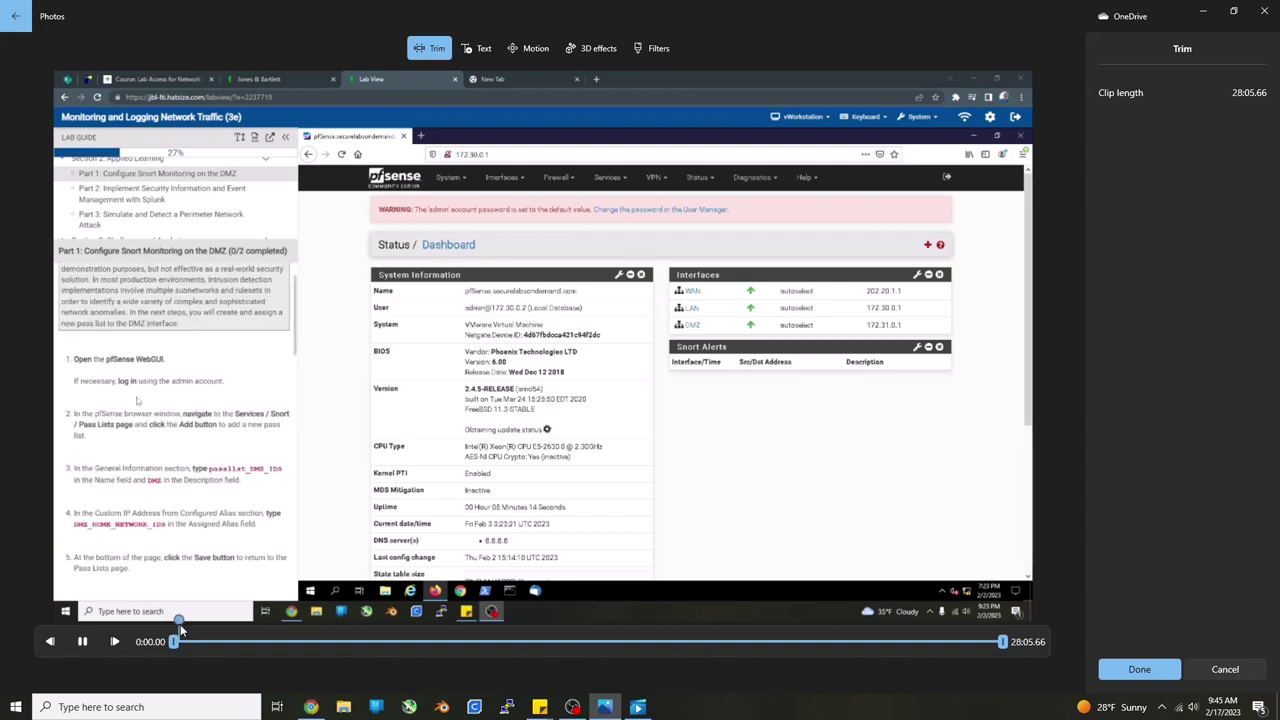
{"action": "left_click", "coordinate": [84, 645]}
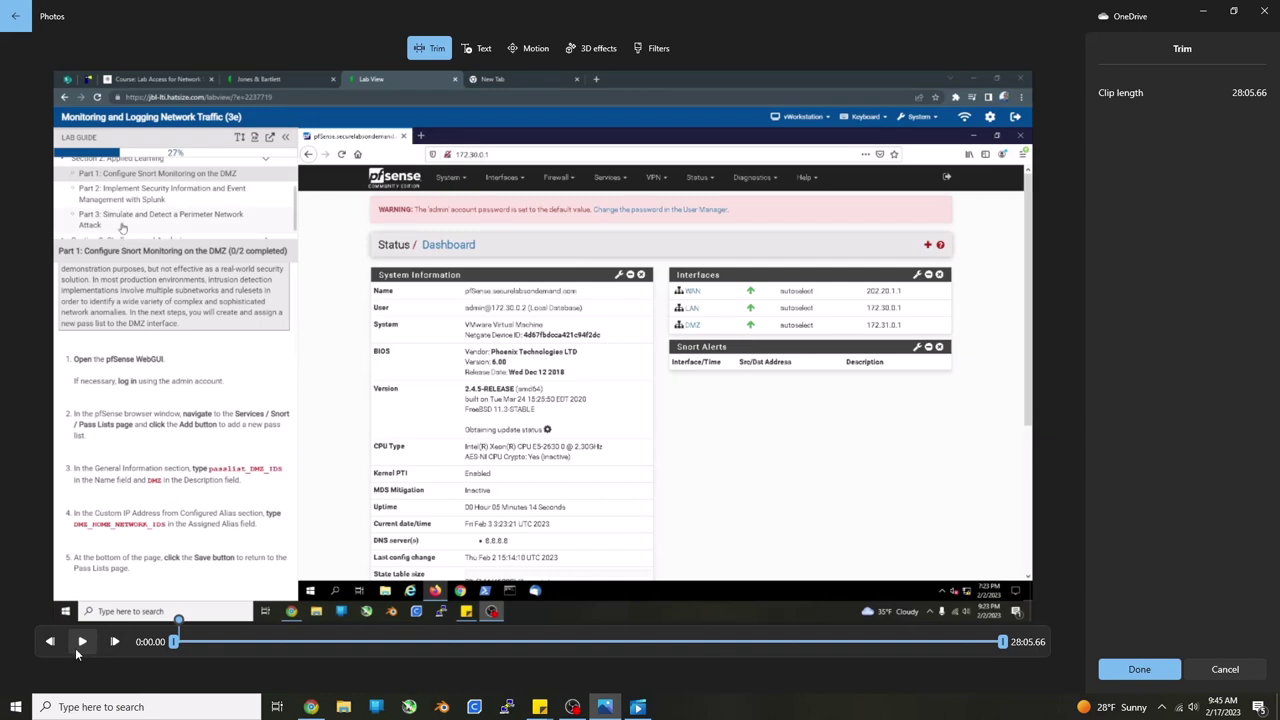
{"action": "mouse_move", "coordinate": [175, 642]}
{"action": "left_click_drag", "start_coordinate": [175, 645], "coordinate": [180, 648]}
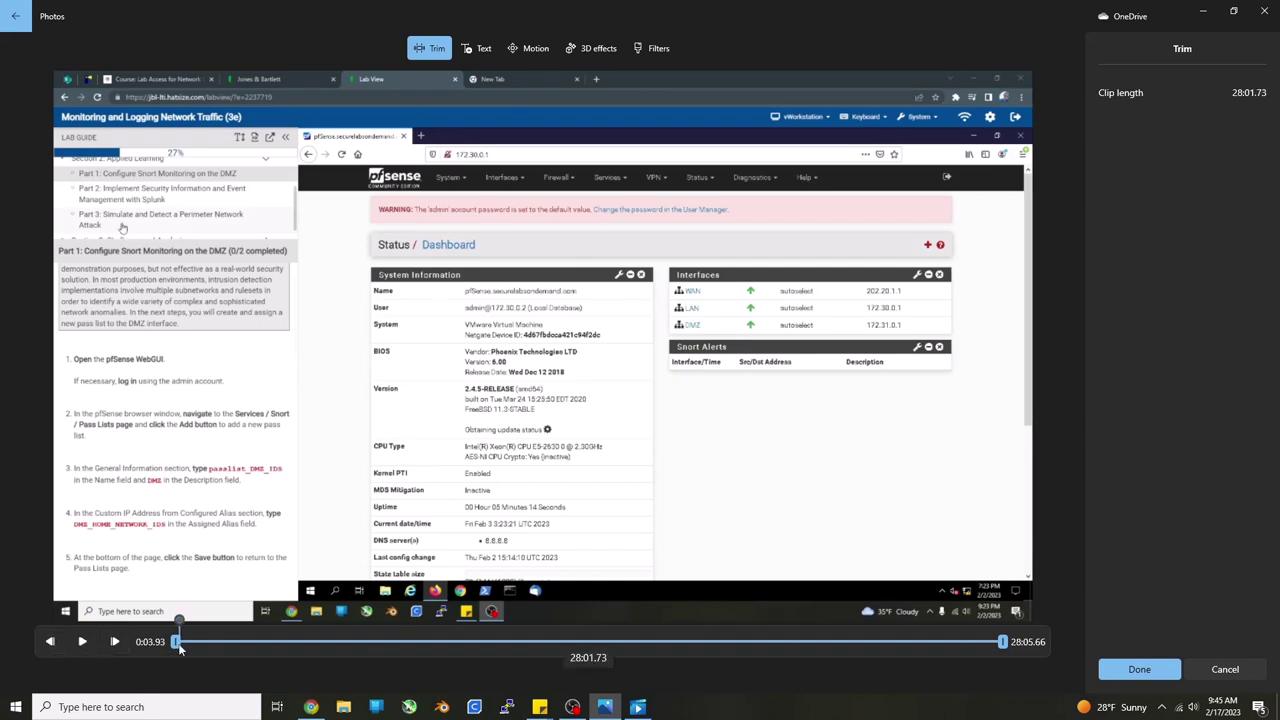
{"action": "left_click", "coordinate": [1145, 670]}
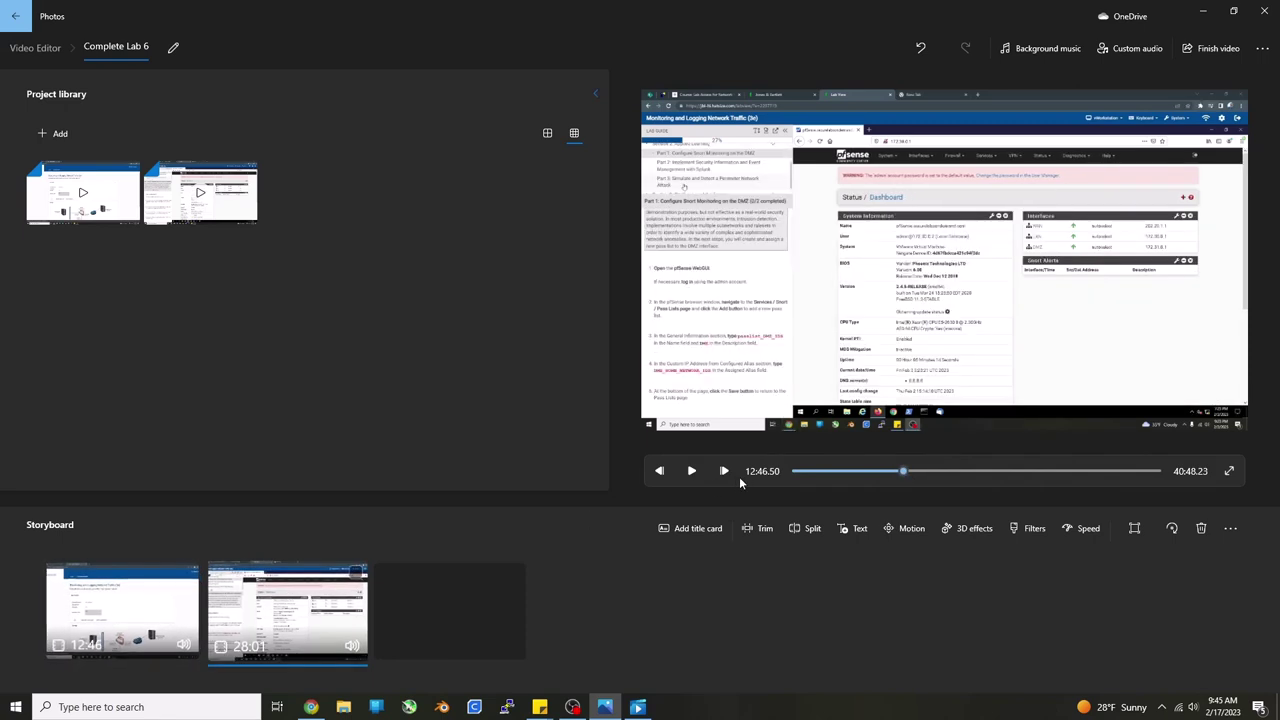
Export the trimmed project as a video, adding 'CIT 182' to the file name
{"action": "left_click", "coordinate": [693, 472]}
{"action": "left_click", "coordinate": [987, 196]}
{"action": "left_click", "coordinate": [1189, 55]}
{"action": "left_click", "coordinate": [584, 421]}
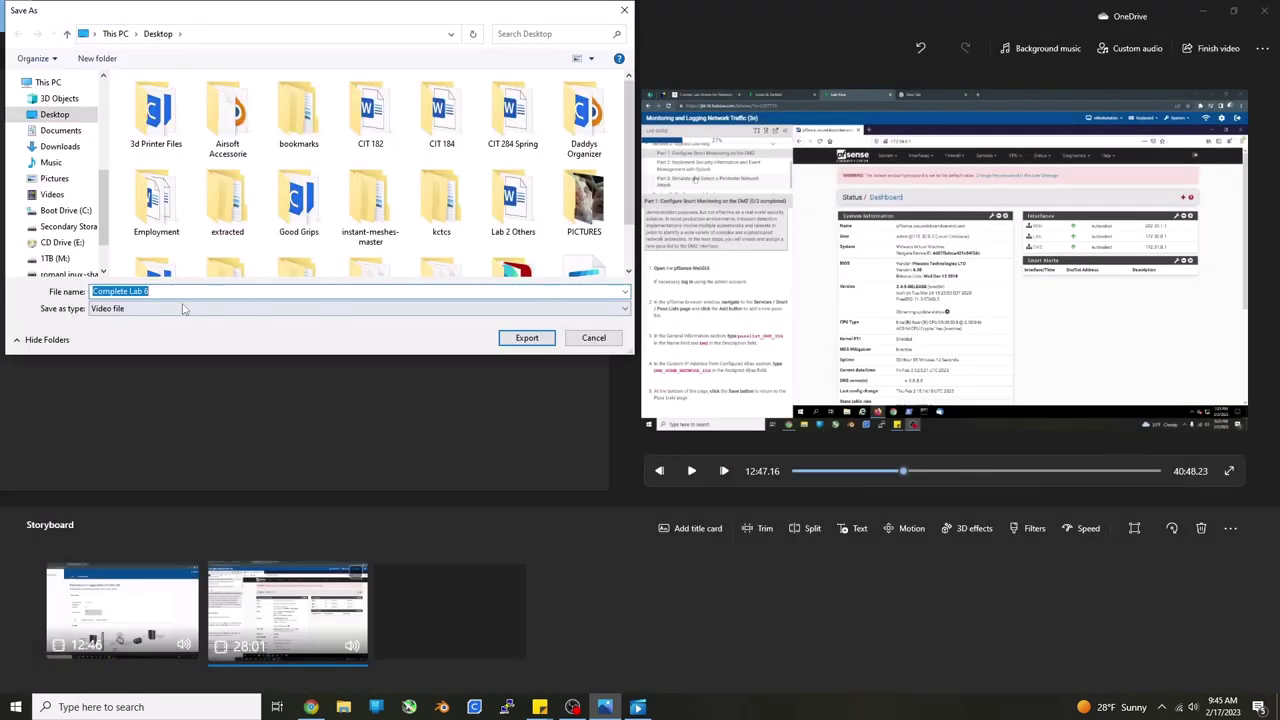
{"action": "left_click", "coordinate": [190, 290]}
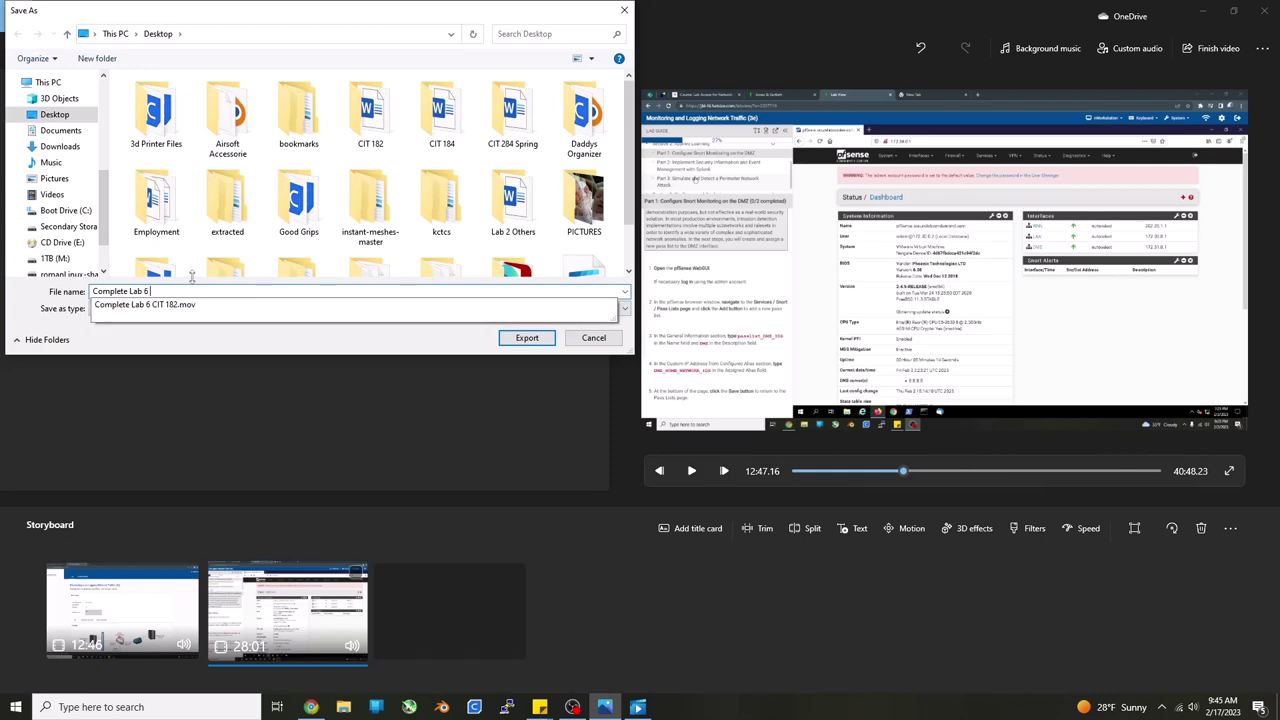
{"action": "type", "text": "CIT 182"}
{"action": "key", "text": "Return"}
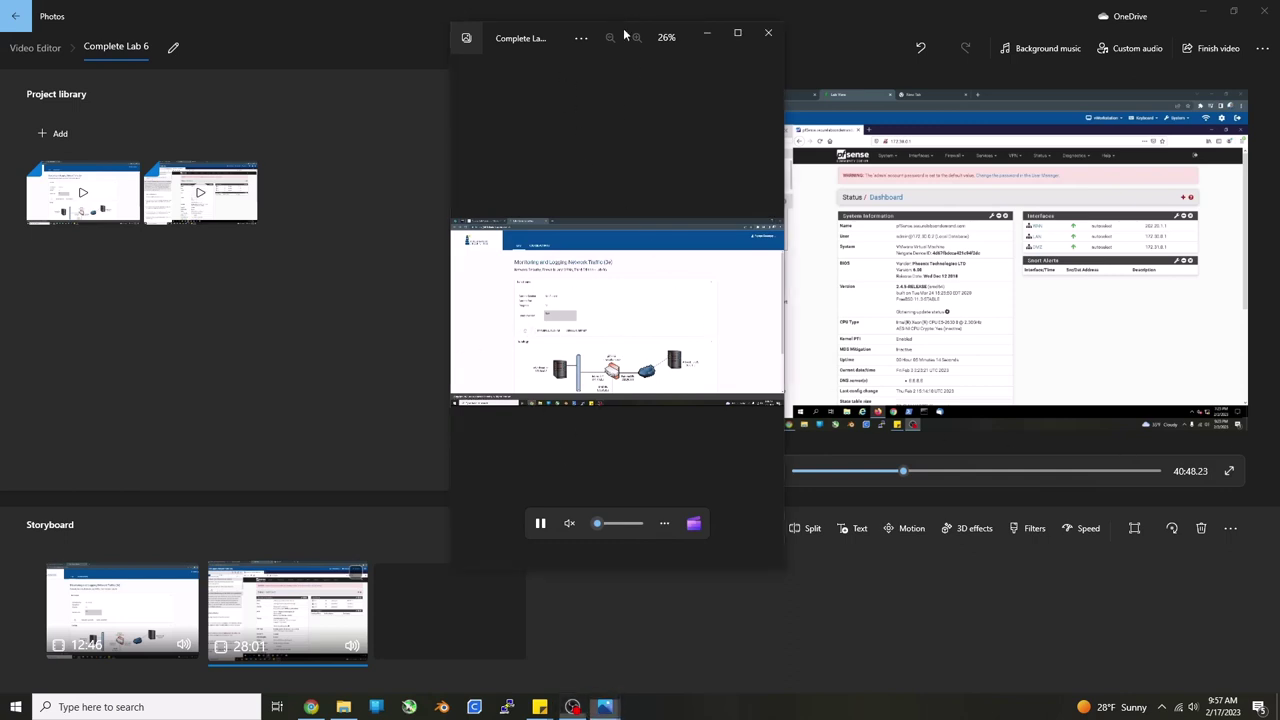
Maximize the exported video, skip to near its end, pause, then restore and close the player
{"action": "left_click", "coordinate": [737, 35]}
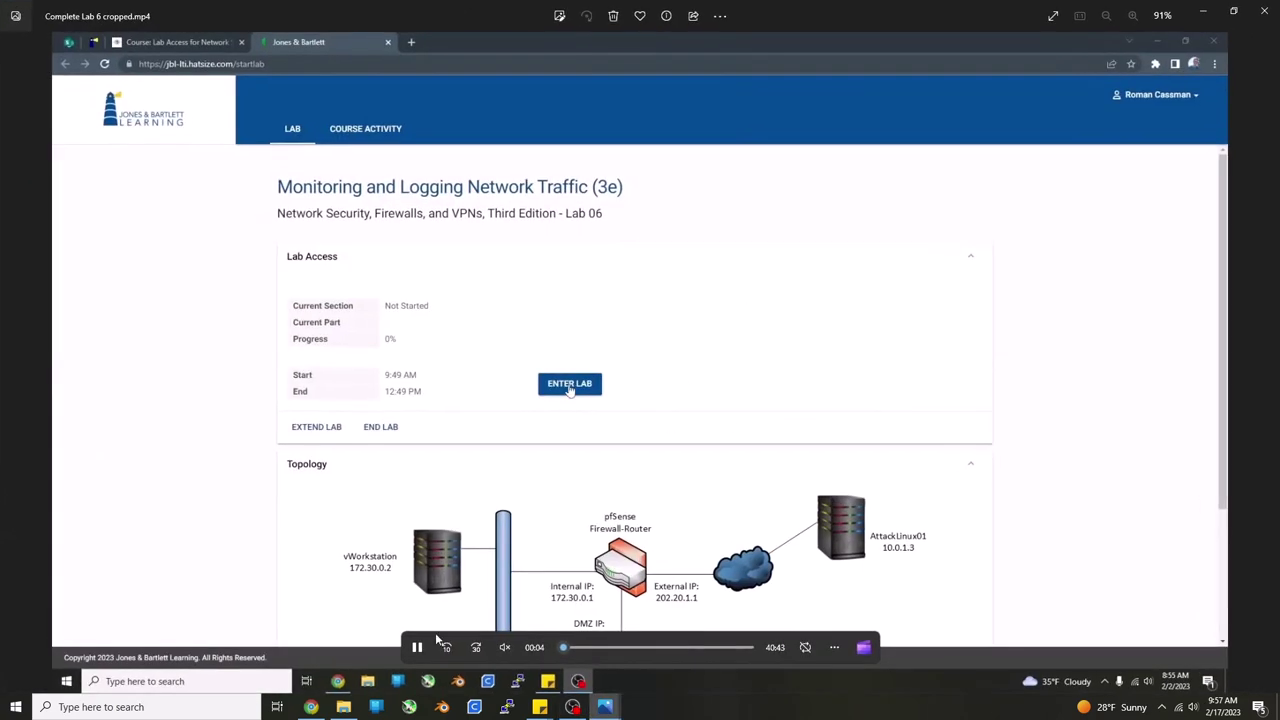
{"action": "left_click", "coordinate": [603, 648]}
{"action": "left_click_drag", "start_coordinate": [670, 648], "coordinate": [740, 648]}
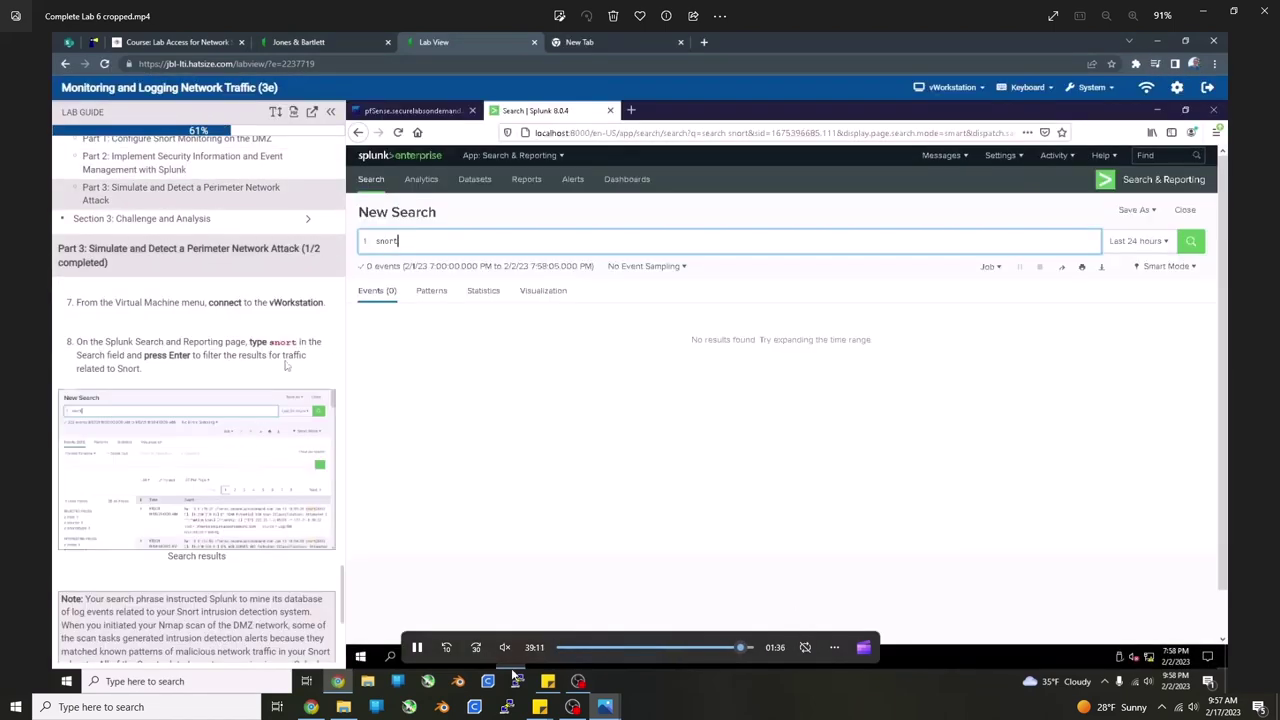
{"action": "left_click", "coordinate": [420, 648]}
{"action": "mouse_move", "coordinate": [1003, 10]}
{"action": "left_mouse_down"}
{"action": "mouse_move", "coordinate": [940, 60]}
{"action": "mouse_move", "coordinate": [929, 110]}
{"action": "left_mouse_up"}
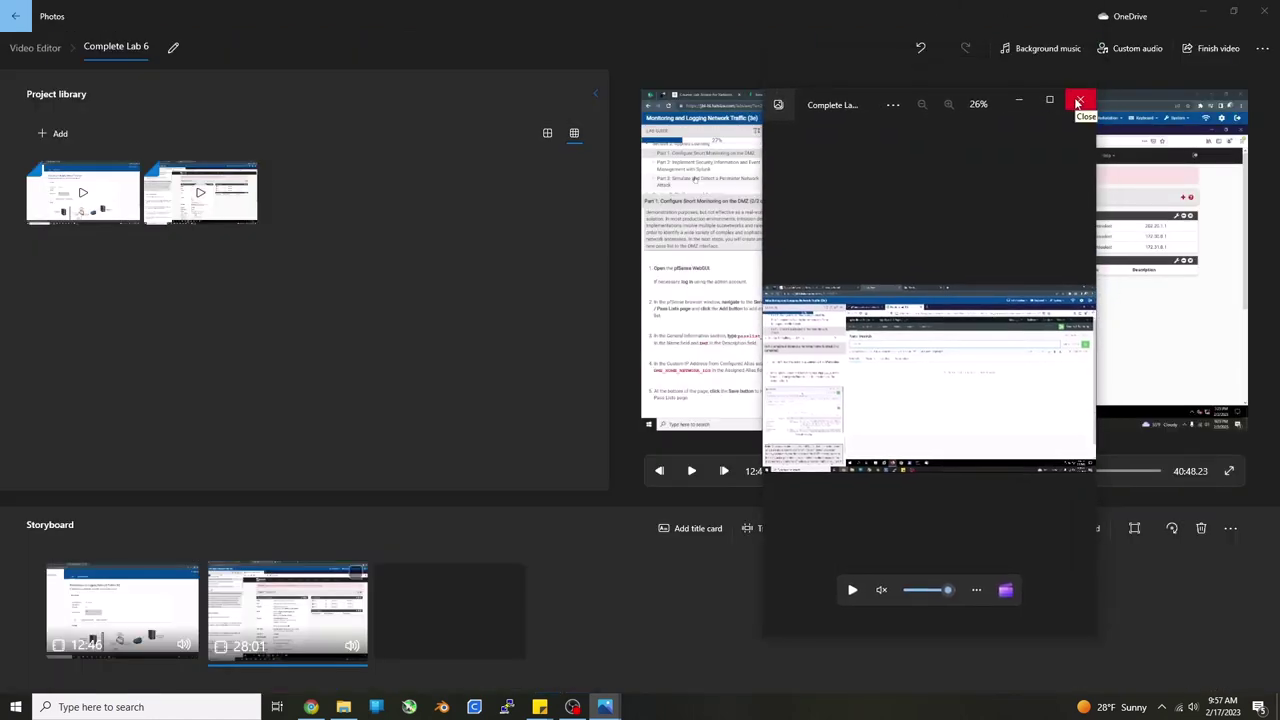
{"action": "left_click", "coordinate": [1090, 102]}
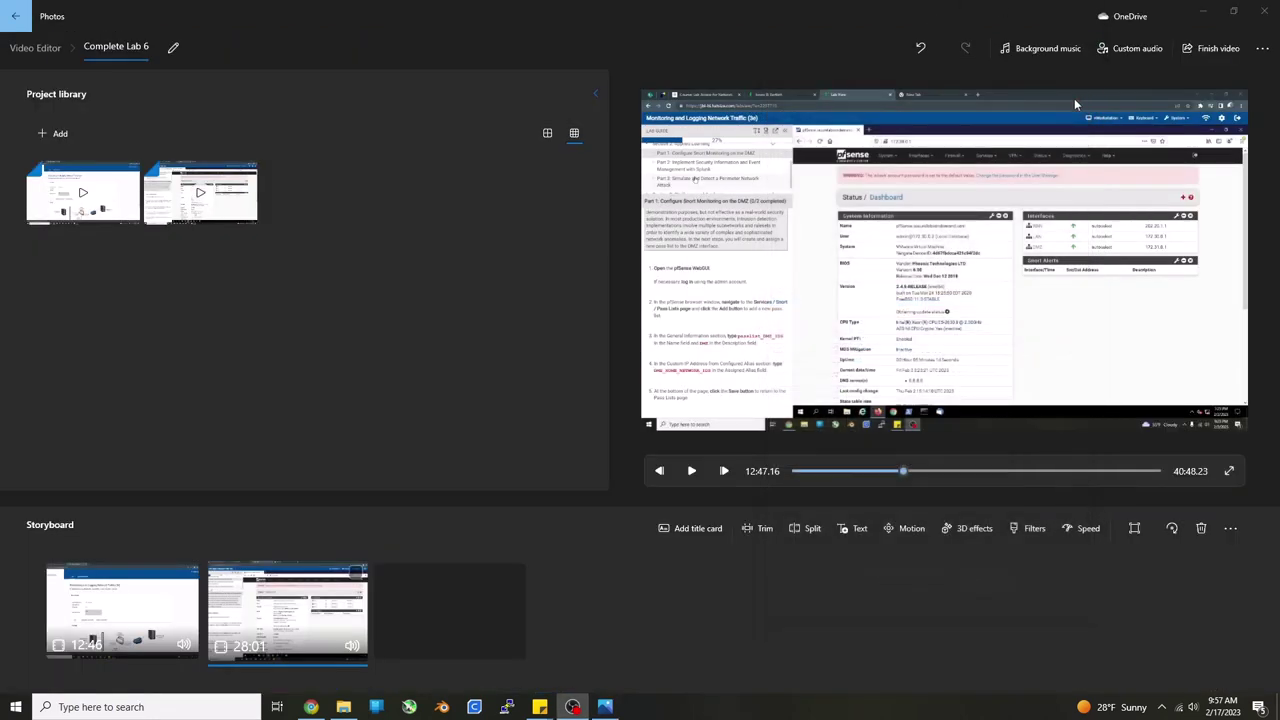